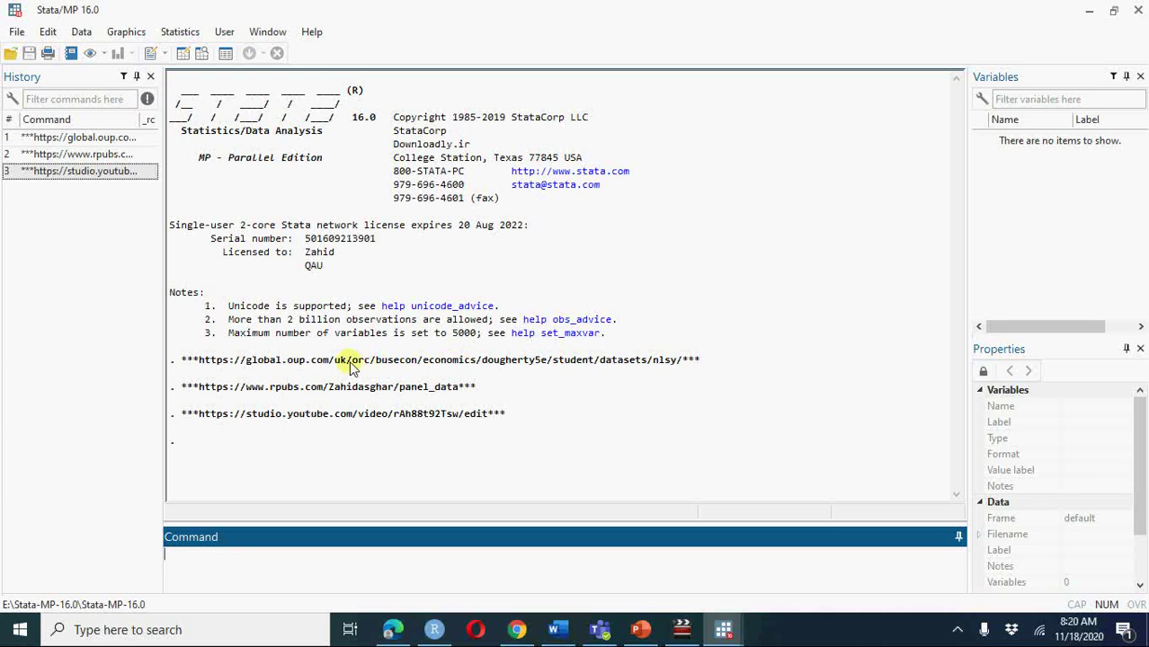
Step: Highlight the three source links, including the panel_data link, in the notes
left_click_drag(348, 361, 493, 363)
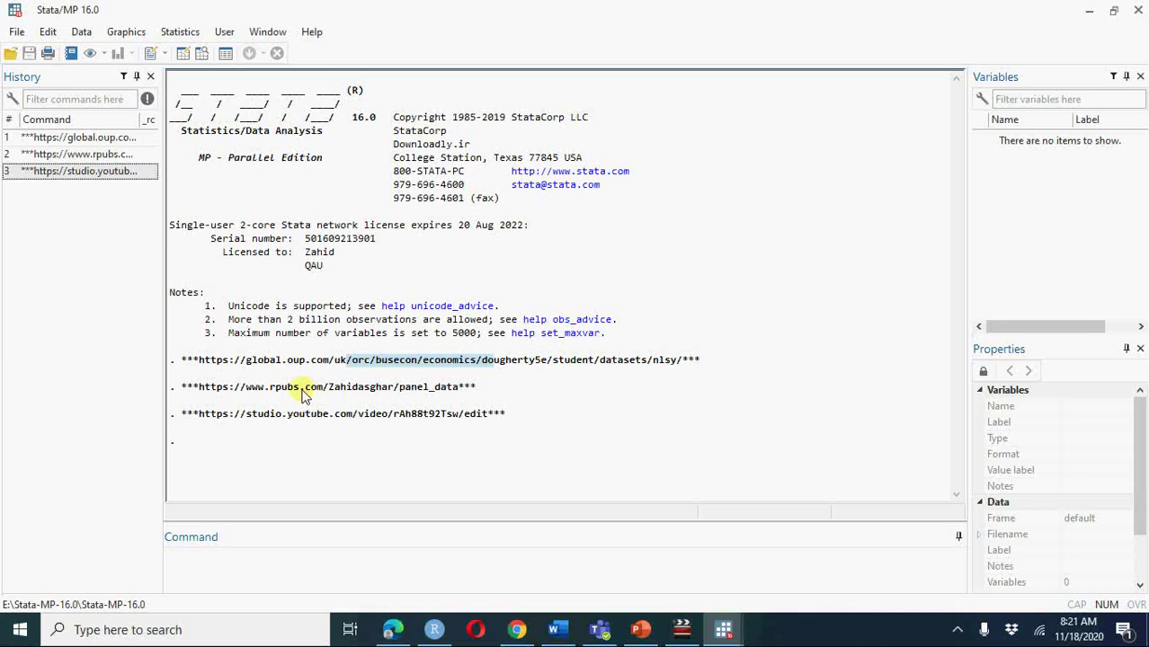
left_click_drag(294, 394, 367, 396)
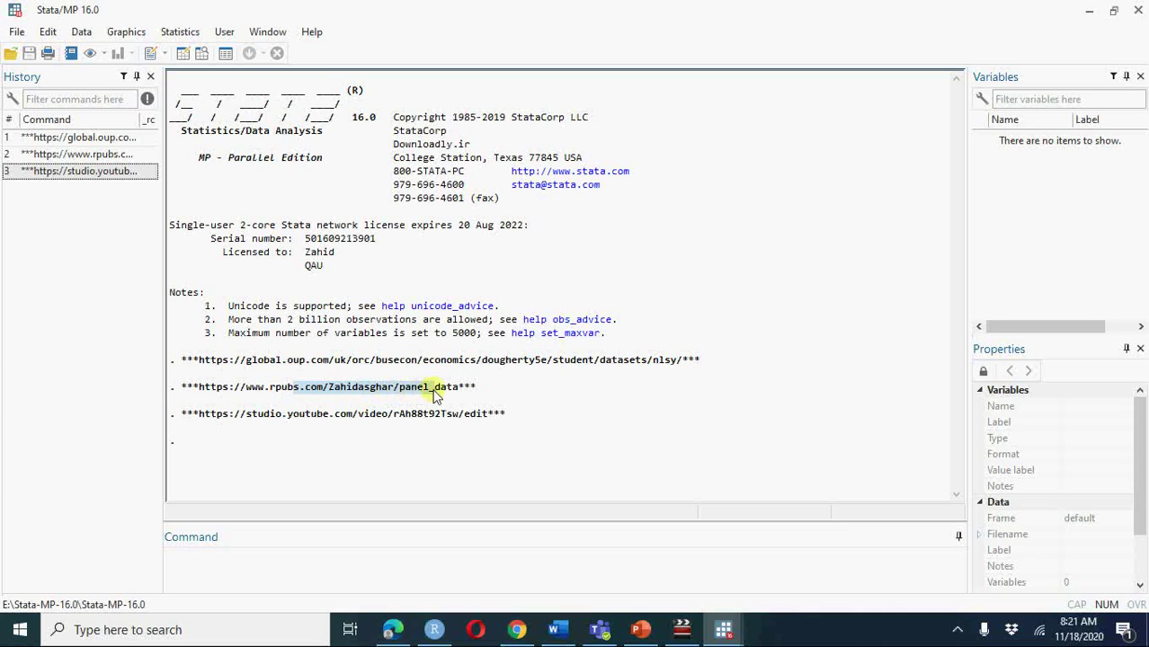
left_click_drag(367, 396, 457, 392)
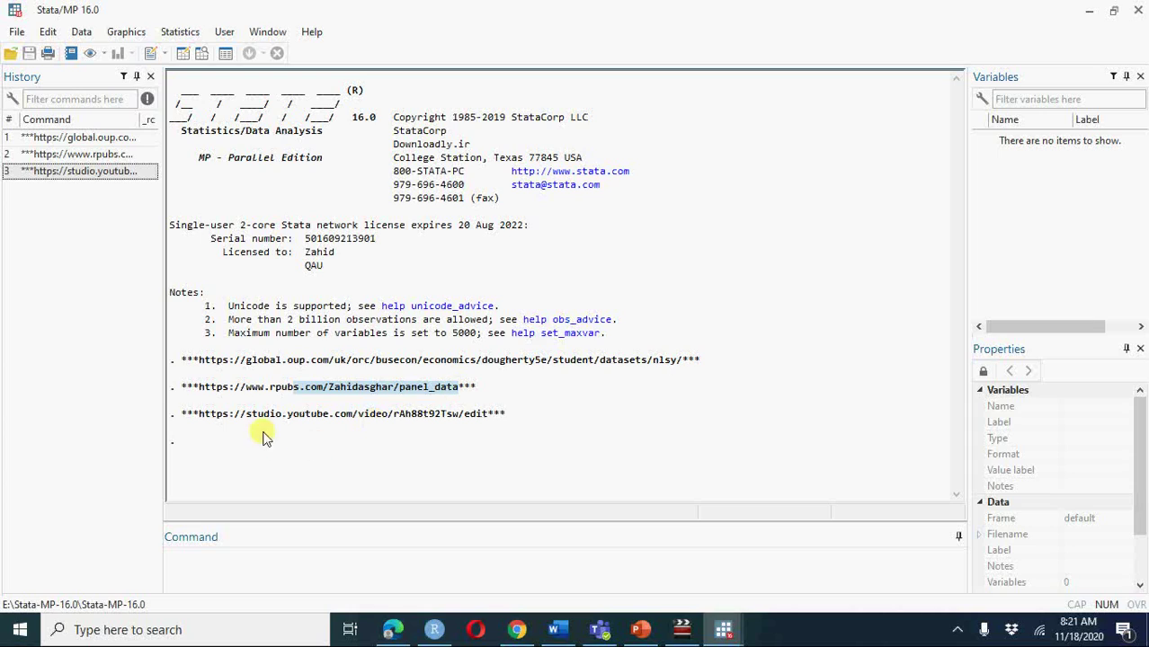
left_click_drag(230, 415, 499, 415)
left_click(516, 418)
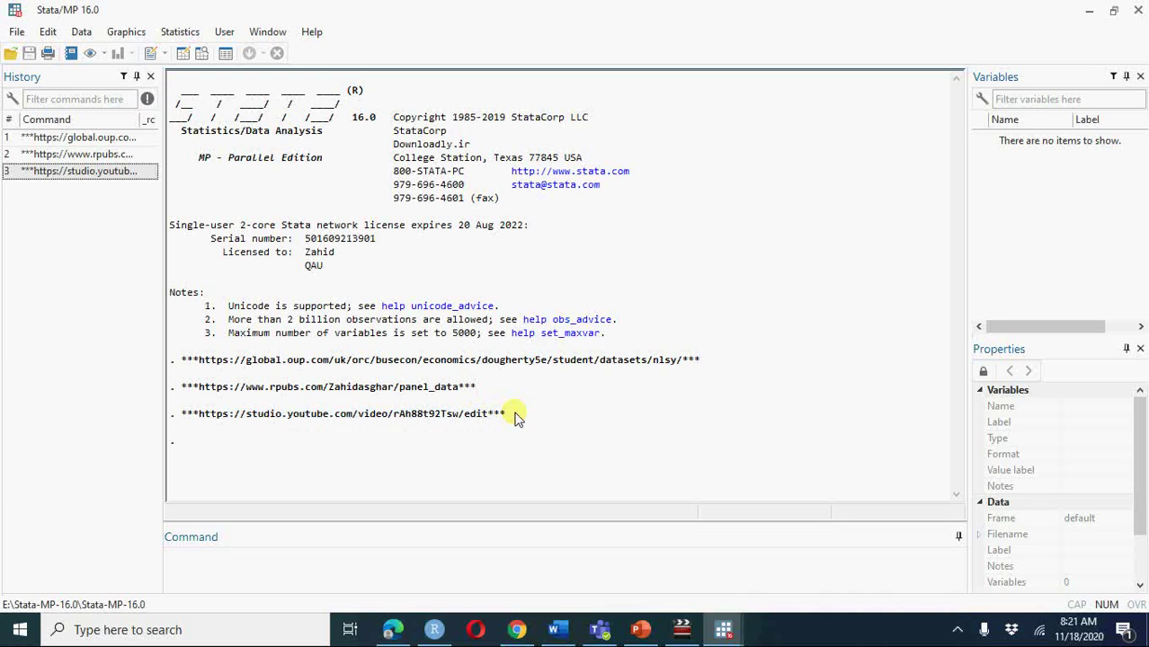
Step: Load the nlsy2000 dataset from the Econometrics_R folder
left_click(479, 554)
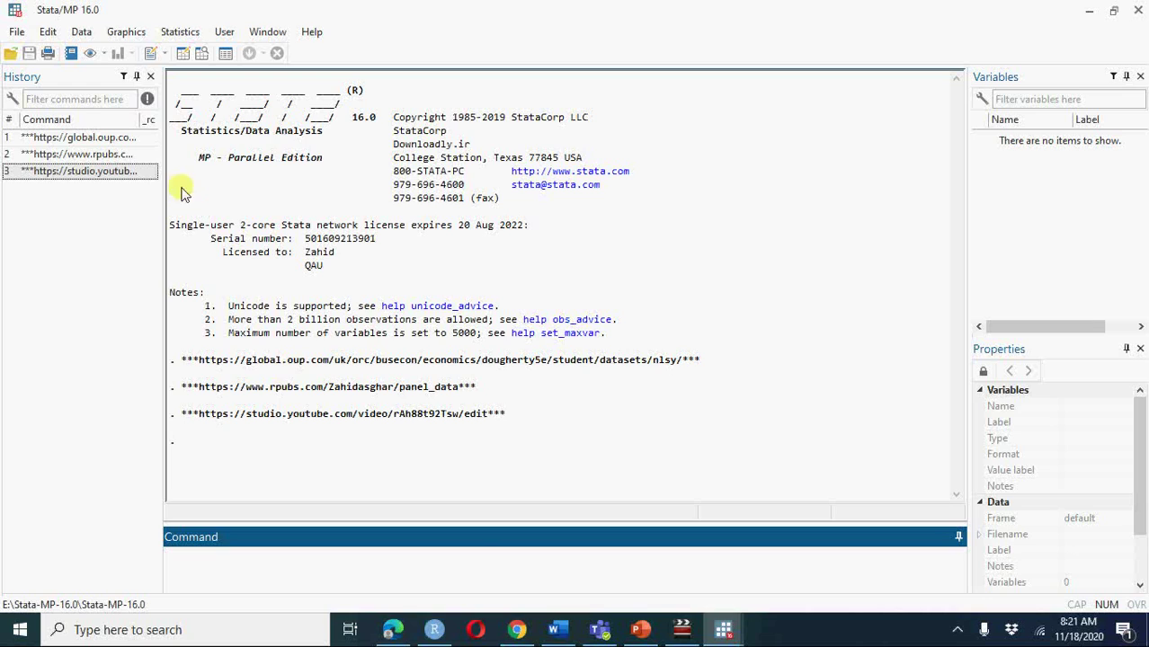
left_click(11, 58)
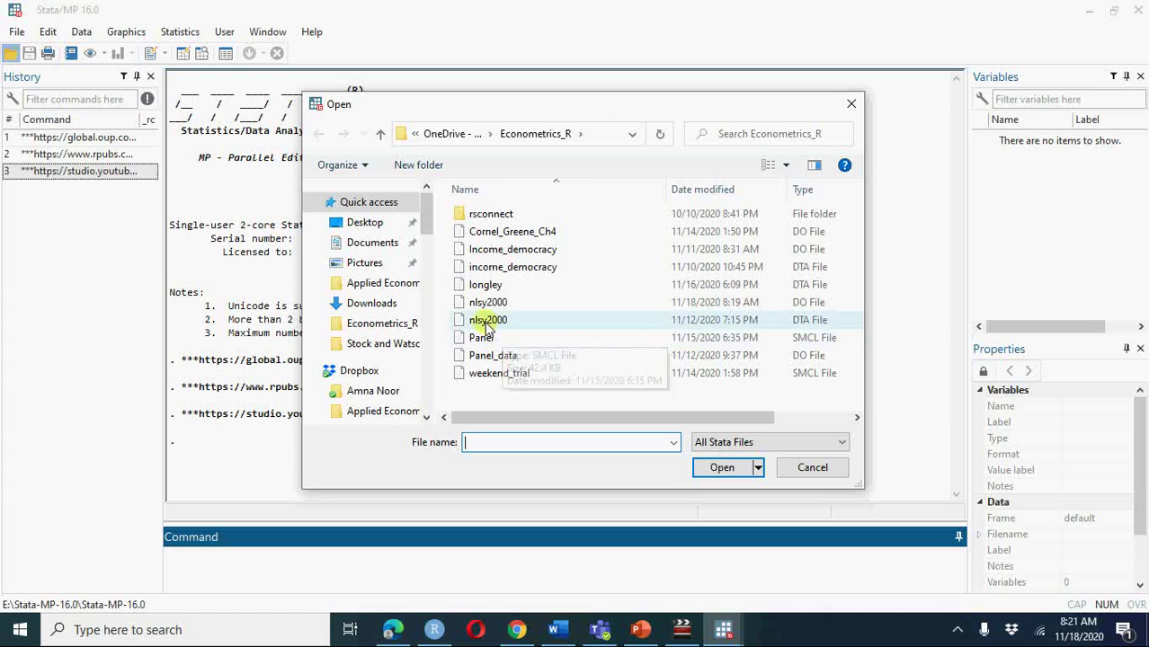
left_click(490, 325)
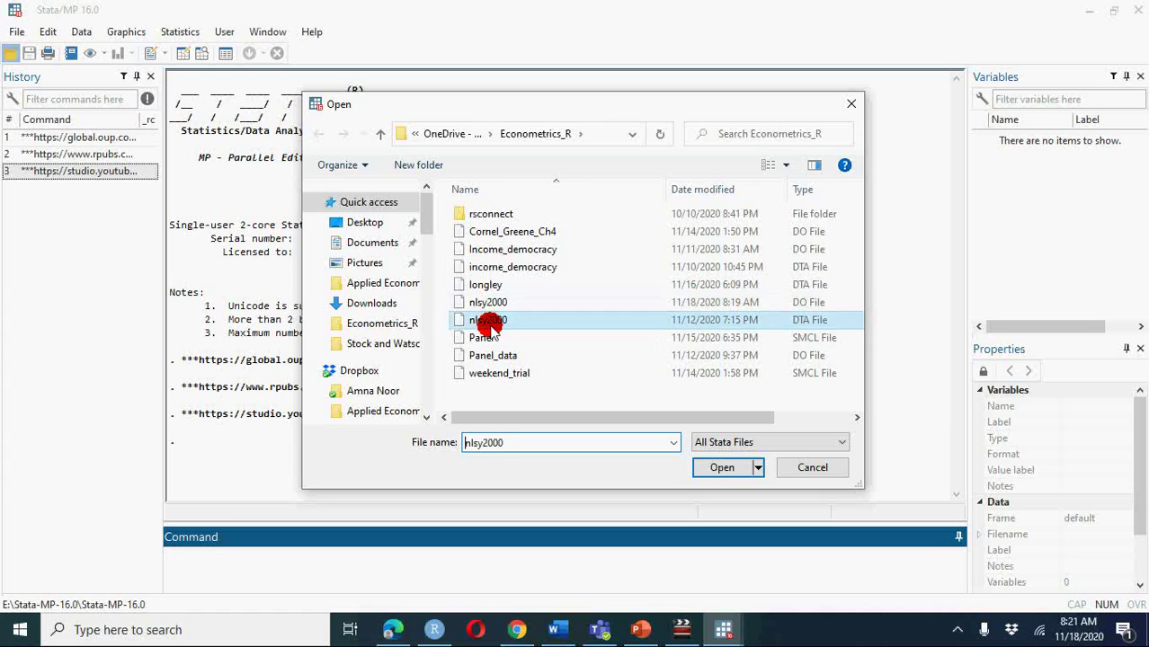
left_click(722, 469)
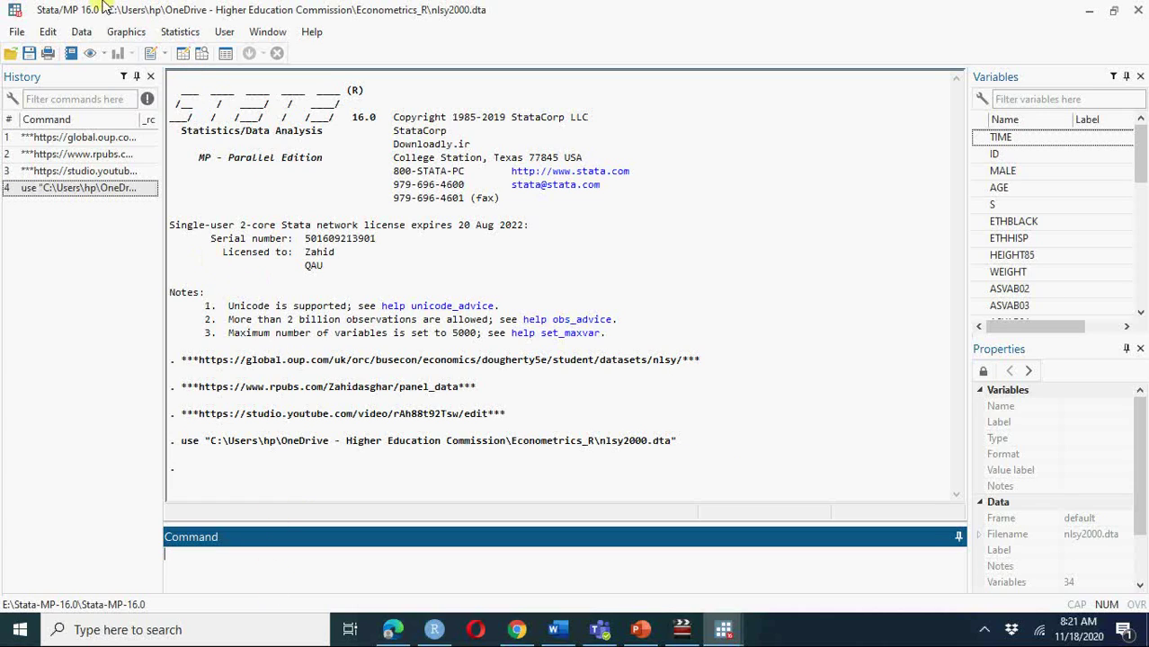
Step: In the panel-data declaration dialog, set ID as panel identifier and TIME as time variable
left_click(191, 32)
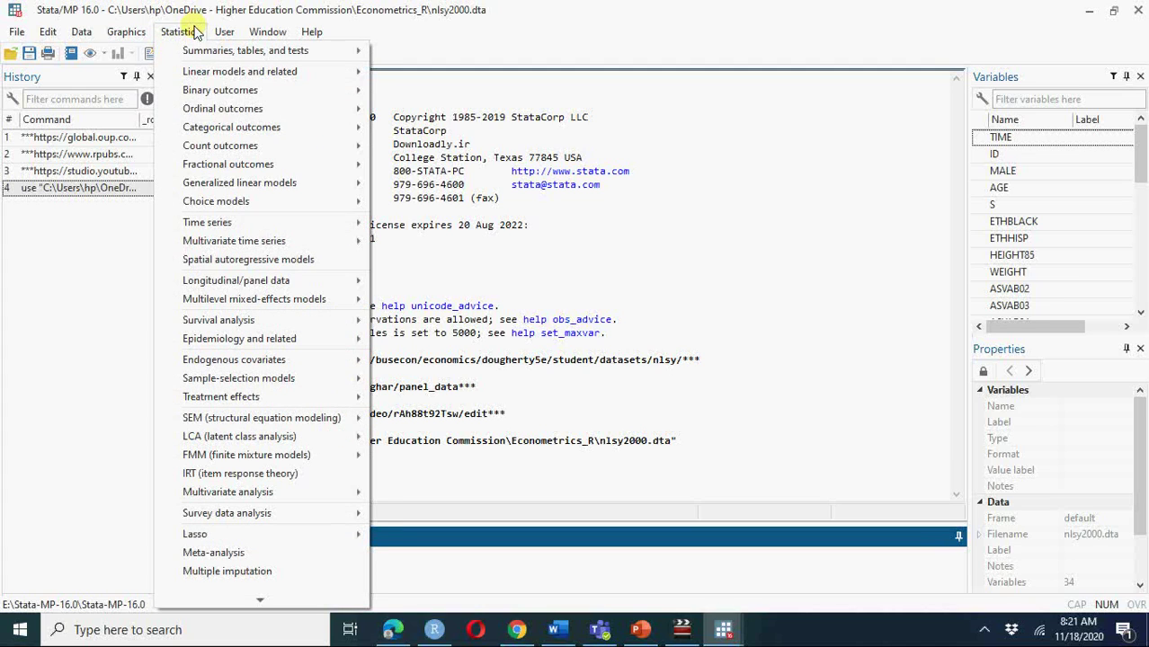
mouse_move(236, 280)
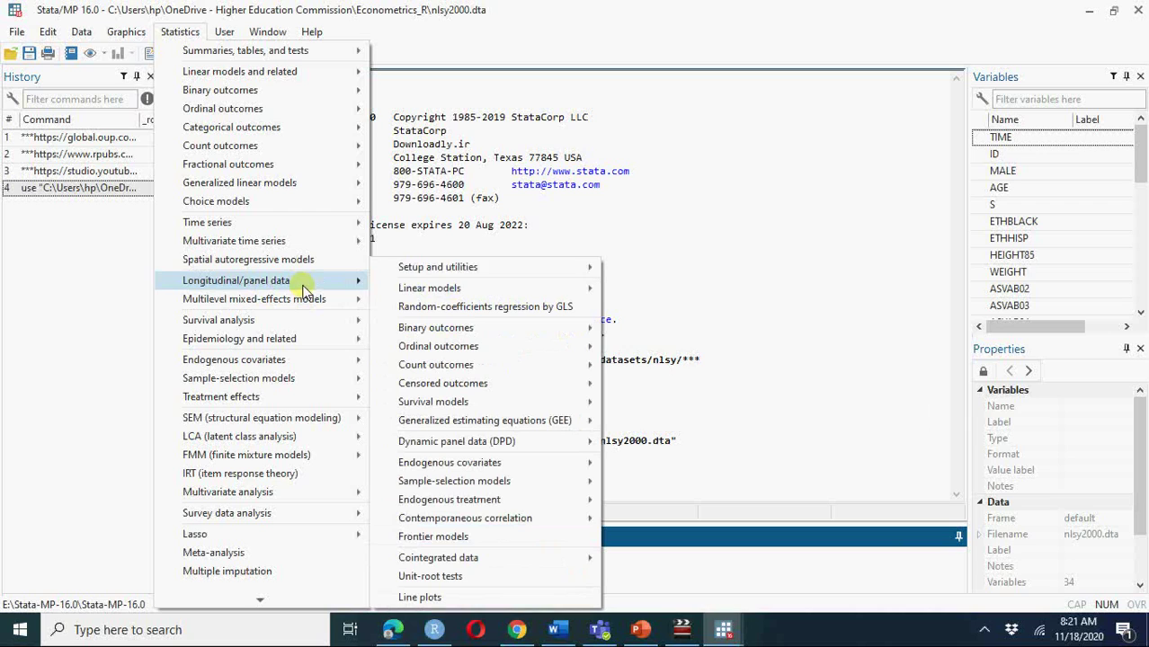
mouse_move(437, 267)
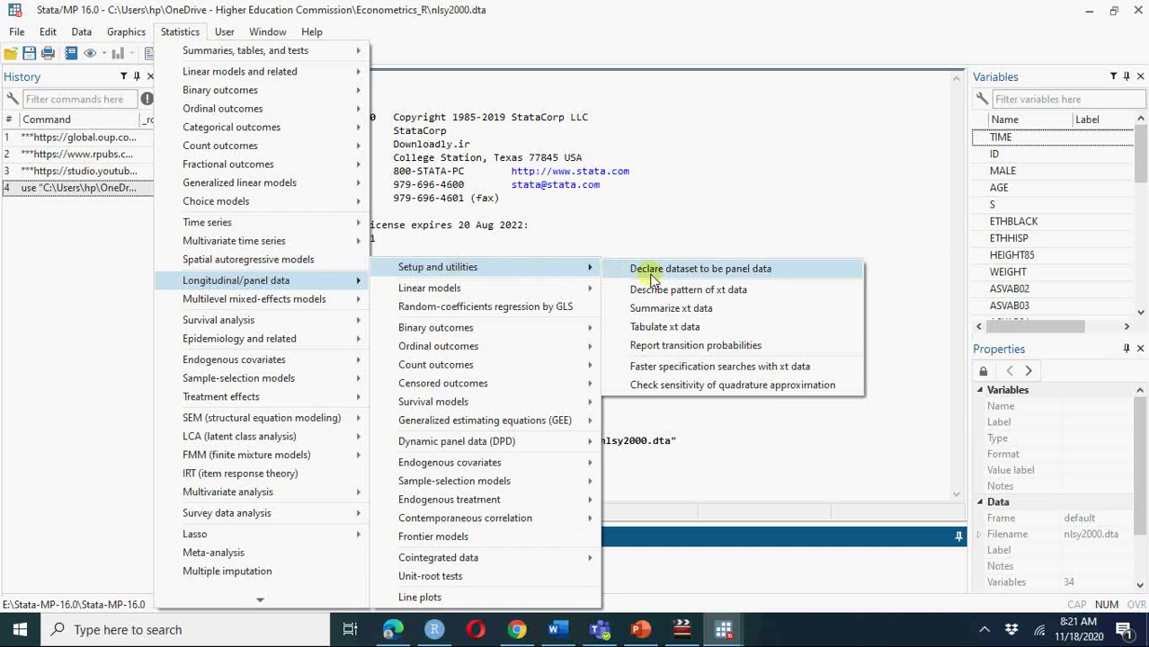
left_click(646, 269)
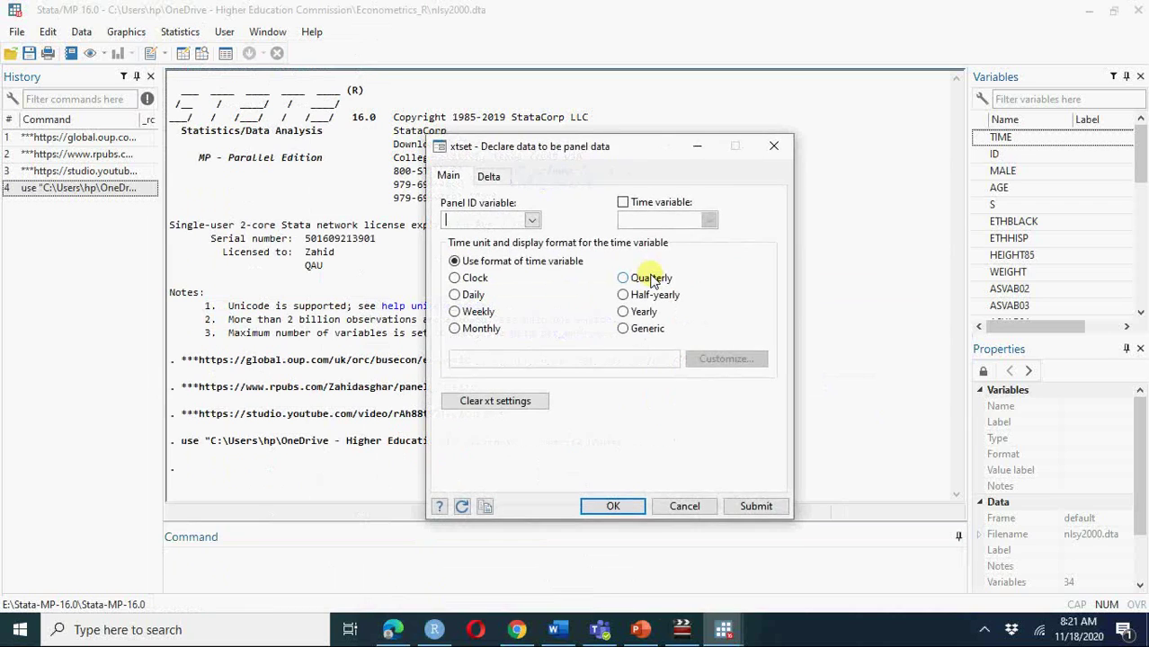
left_click(529, 222)
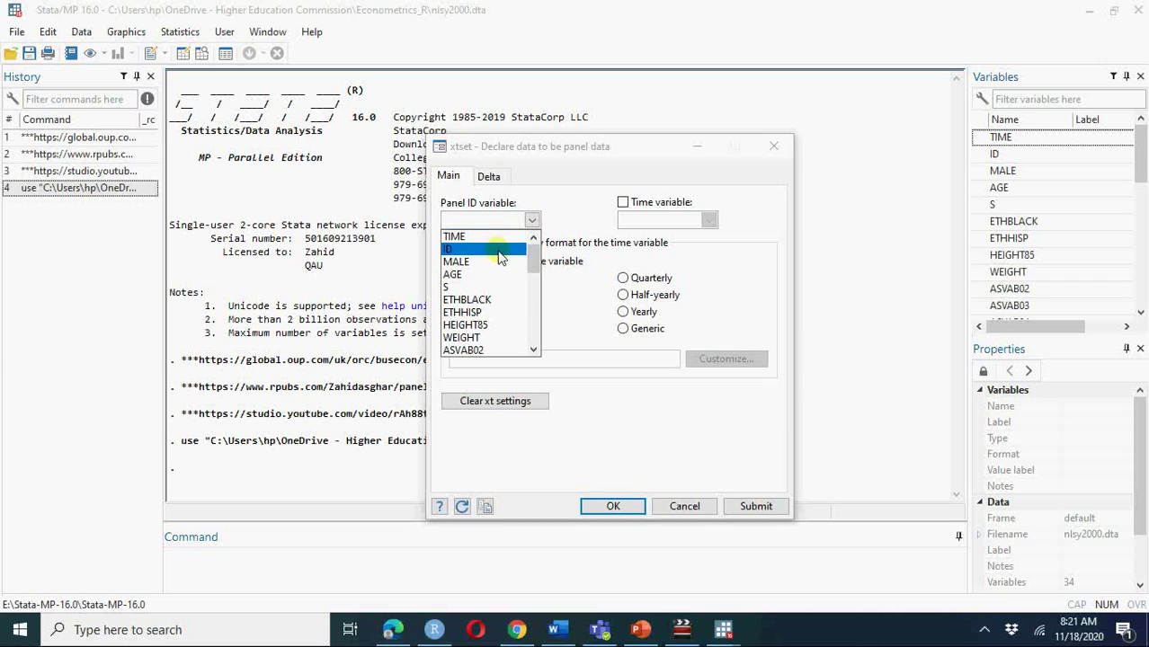
left_click(496, 251)
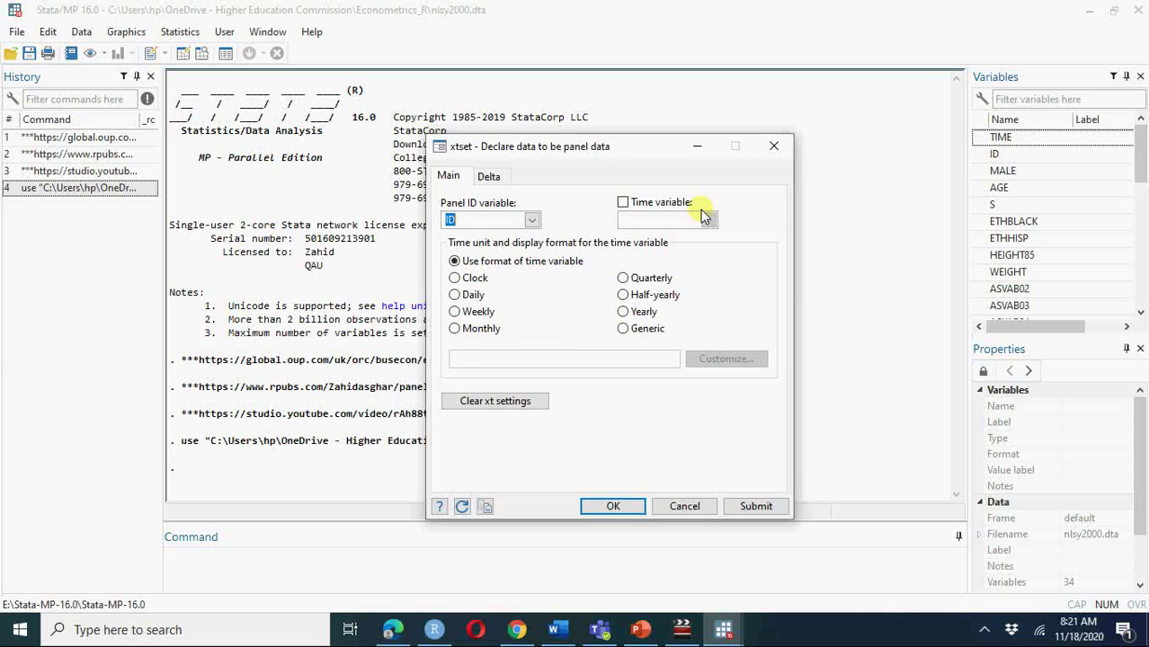
left_click(643, 200)
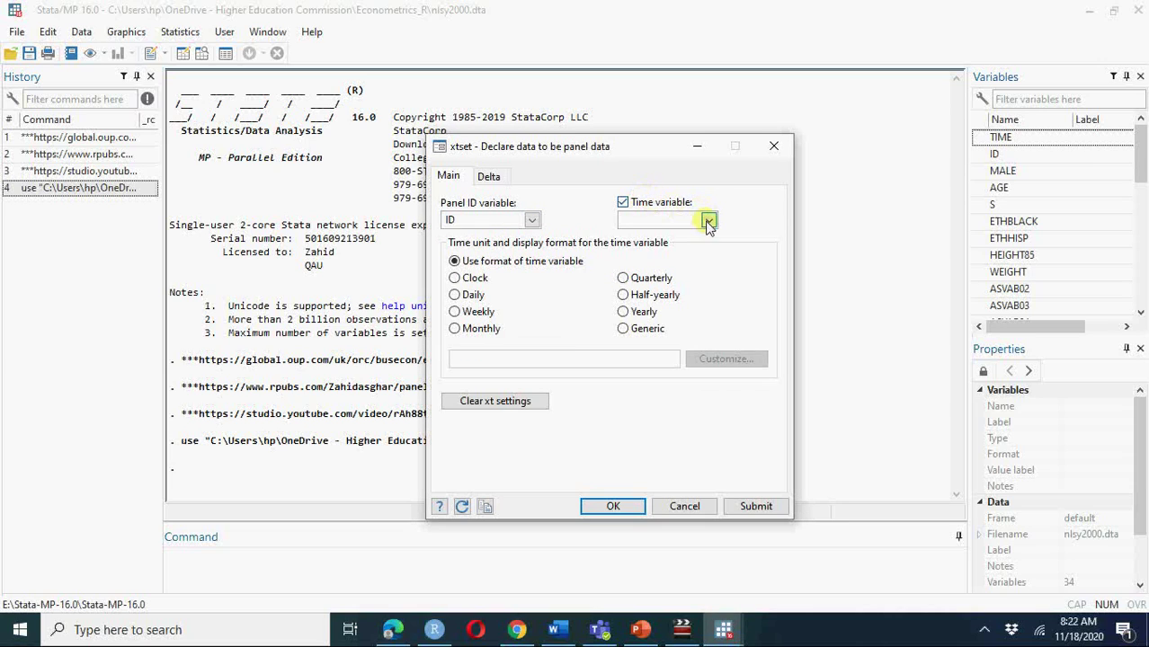
left_click(709, 221)
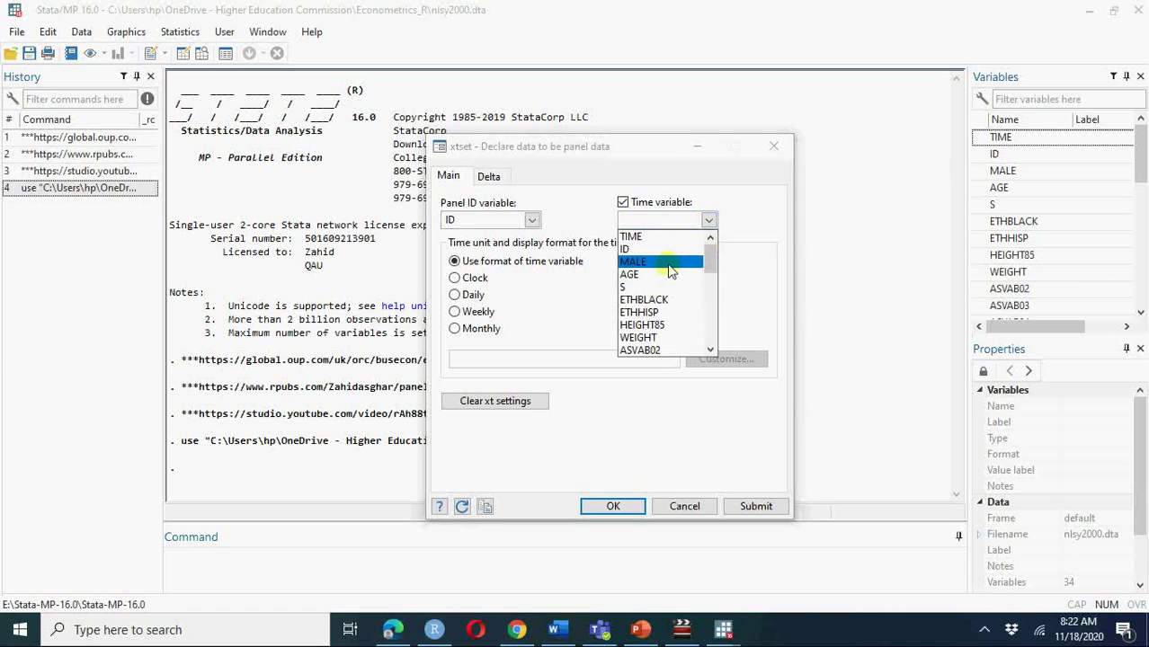
left_click(659, 236)
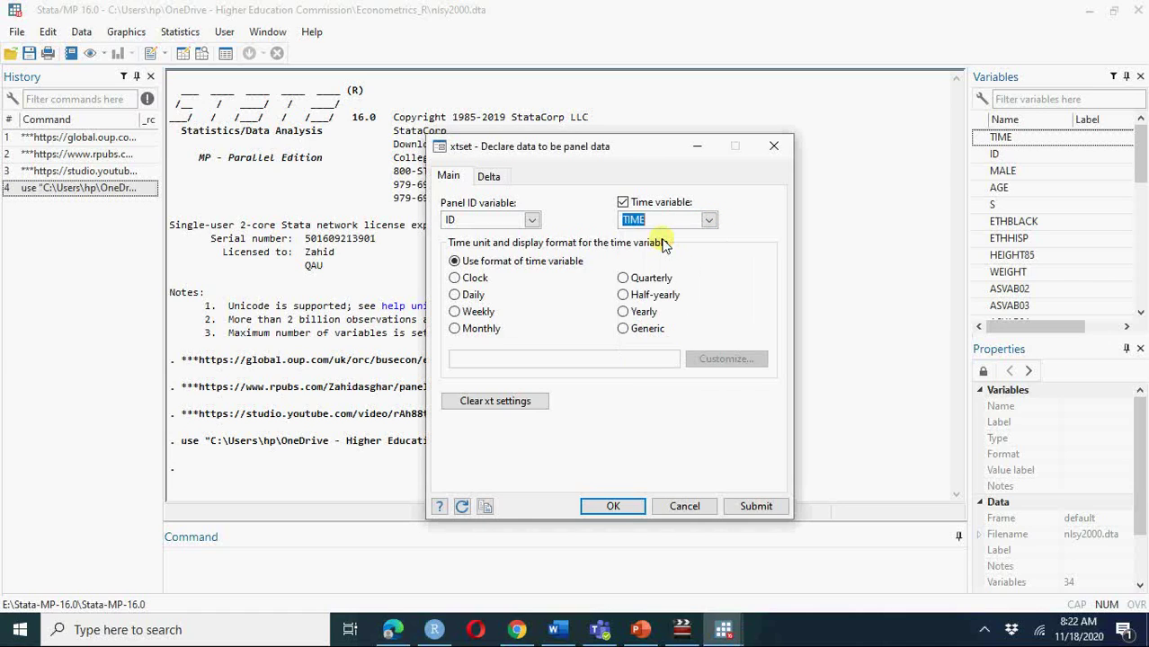
left_click(613, 506)
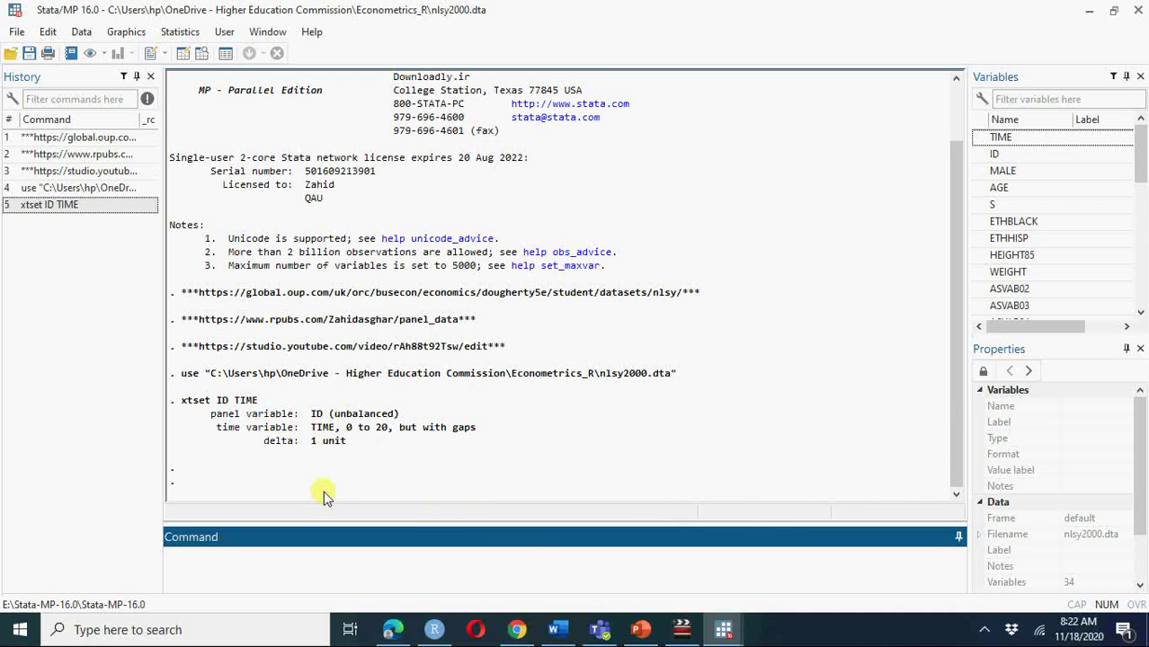
left_click(288, 568)
Step: Run xtdescribe to summarize the panel's participation patterns and review the variable list
type("xtde")
type("scrib")
type("e")
key("Return")
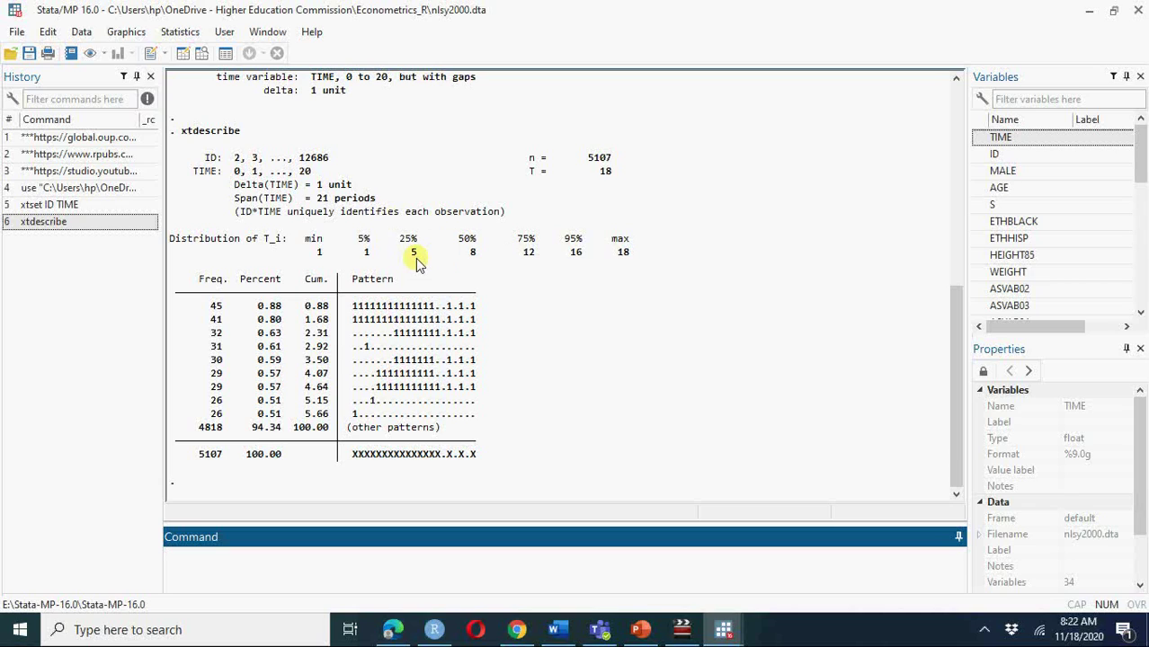
left_click(1142, 312)
left_click(1142, 312)
left_click(1142, 312)
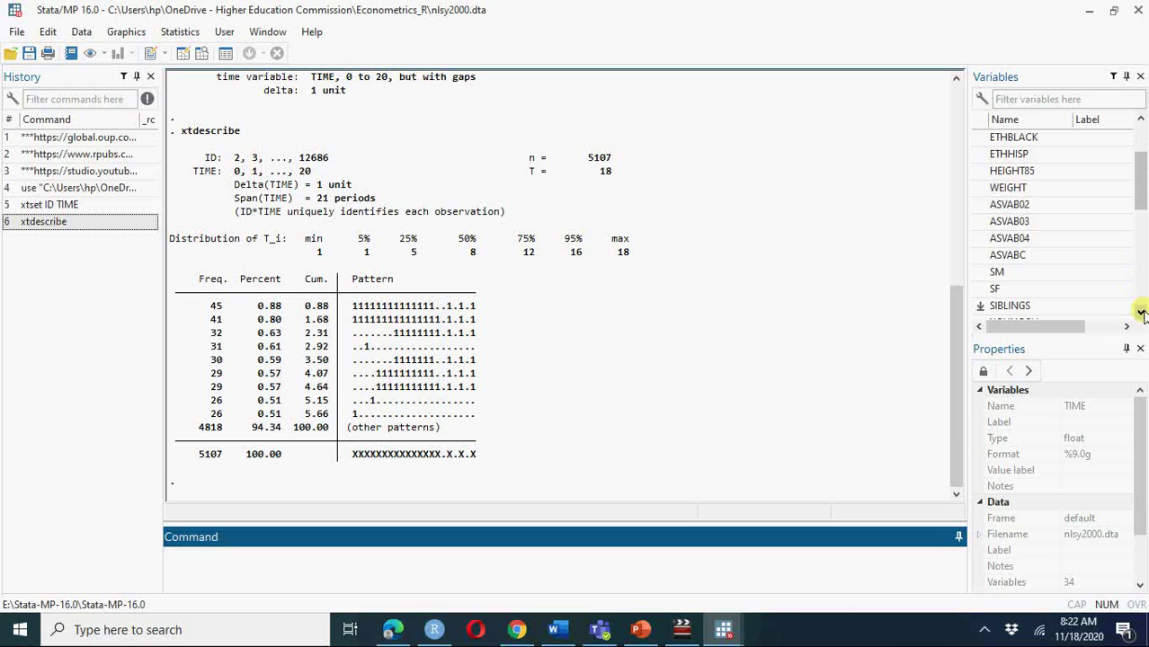
left_click(1142, 312)
left_click(1142, 312)
left_click(1141, 312)
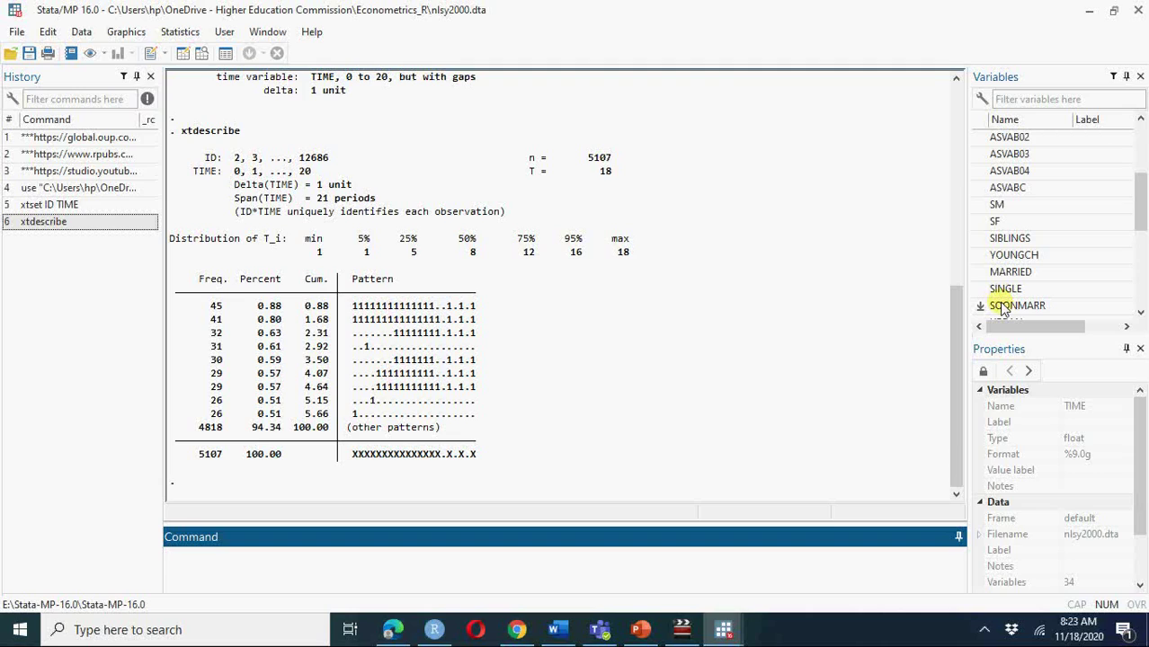
left_click(705, 561)
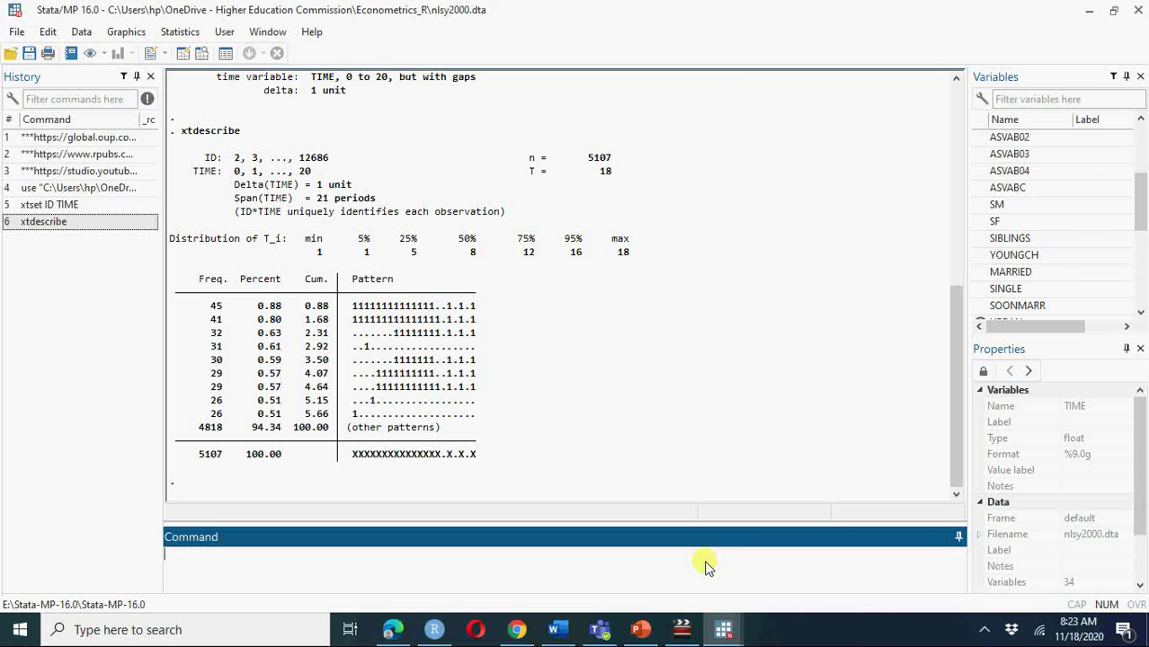
Step: Generate LGEARN as log(EARNINGS) with the gen command
type("ge")
type("n L")
type("GEAR")
type("N=l")
type("og(E")
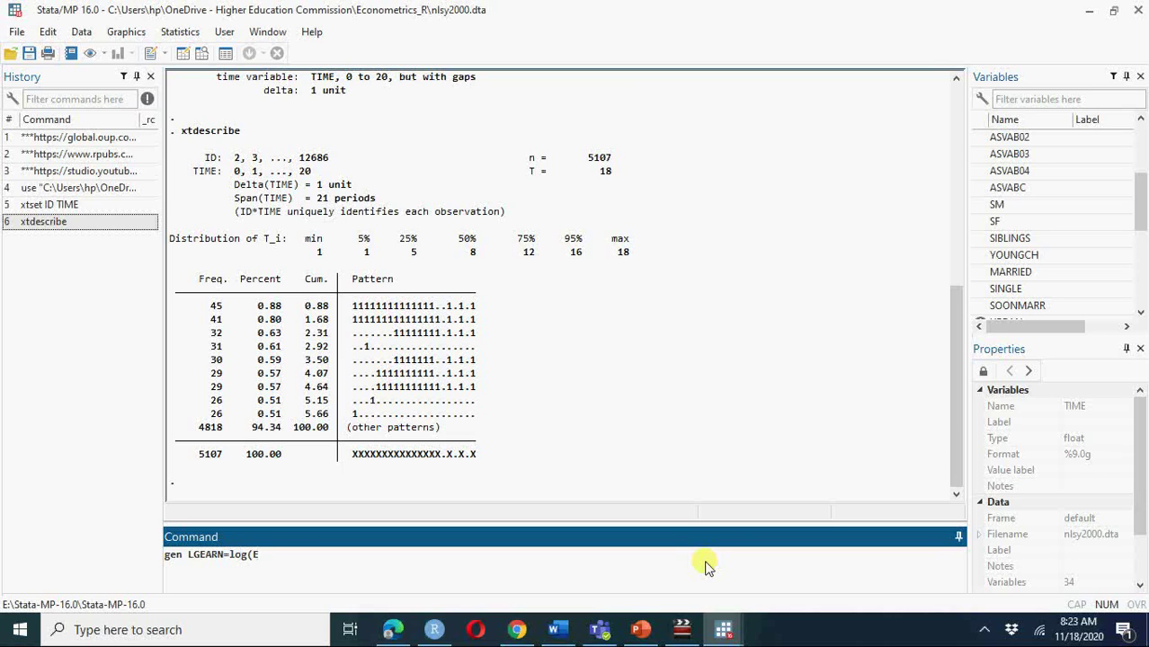
type("AR")
type("NINGS")
type(")")
key("Return")
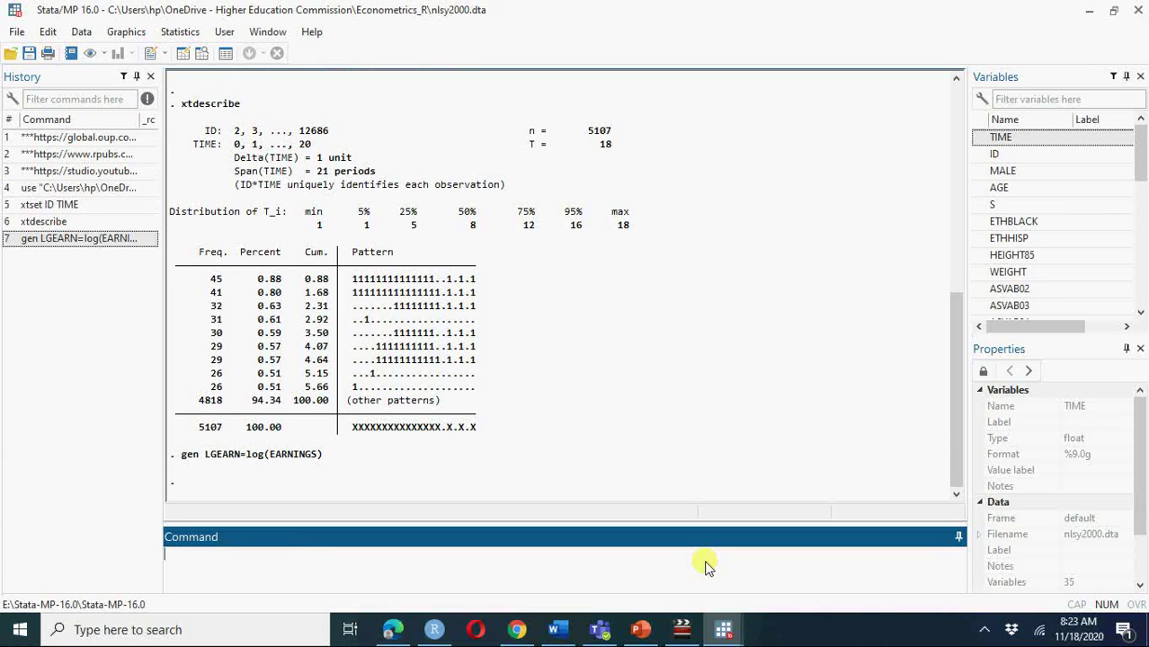
type("reg")
Step: Regress LGEARN on MARRIED and SOONMARR with robust standard errors
type("LGEA")
type("RN")
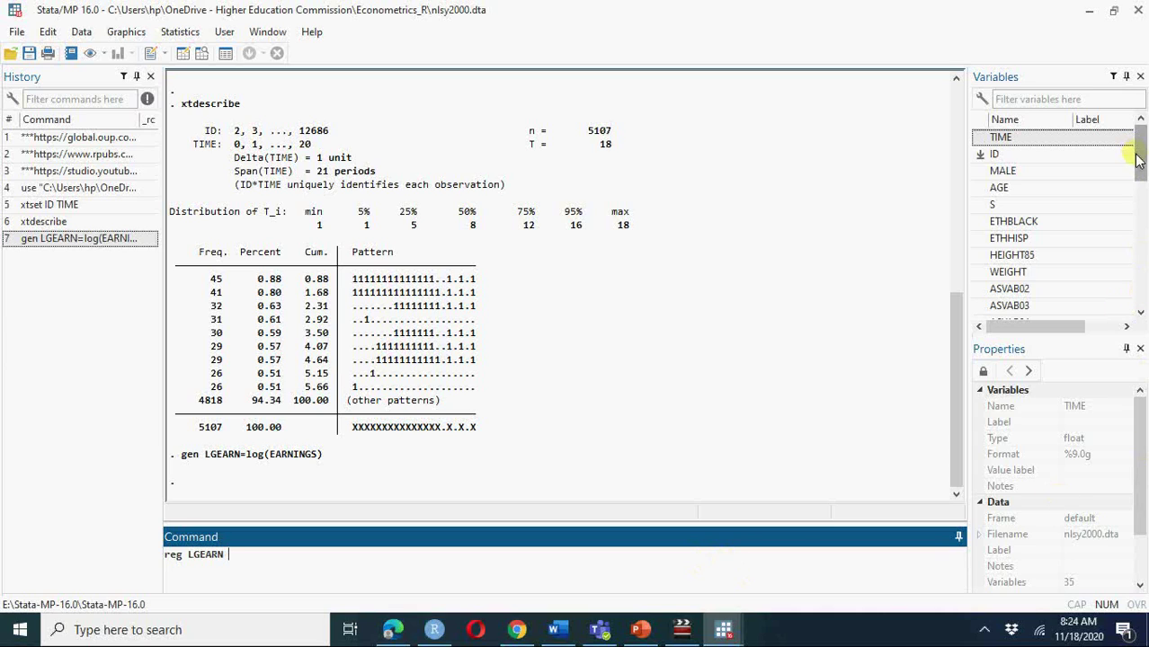
left_click_drag(1138, 159, 1141, 205)
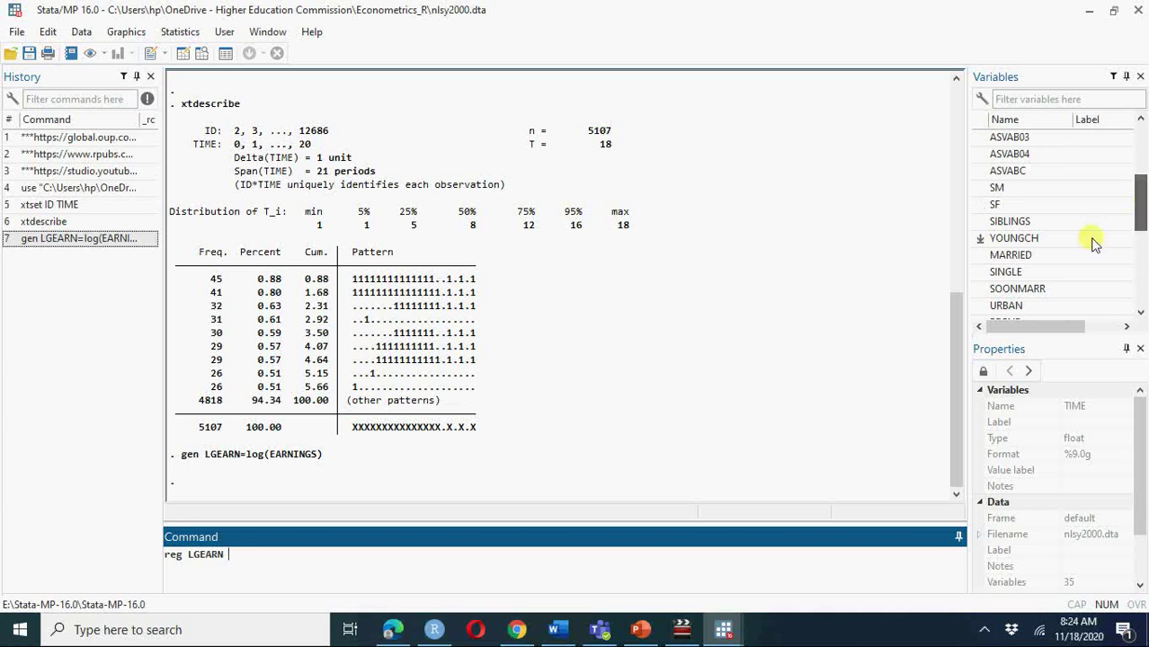
left_click(980, 256)
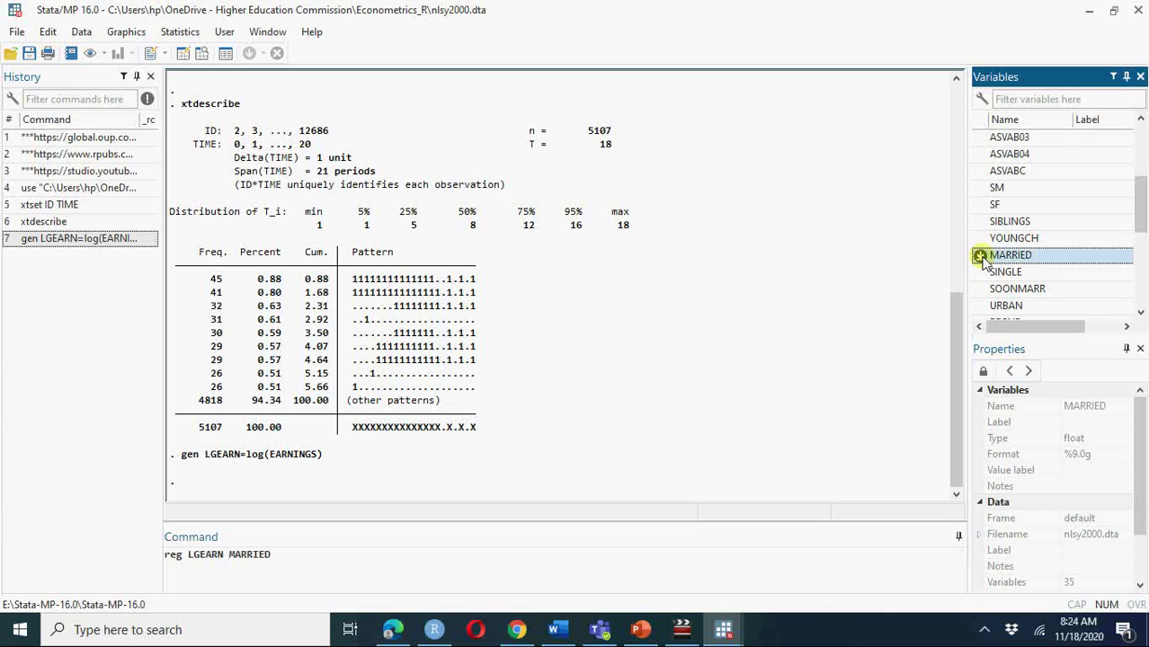
left_click(981, 290)
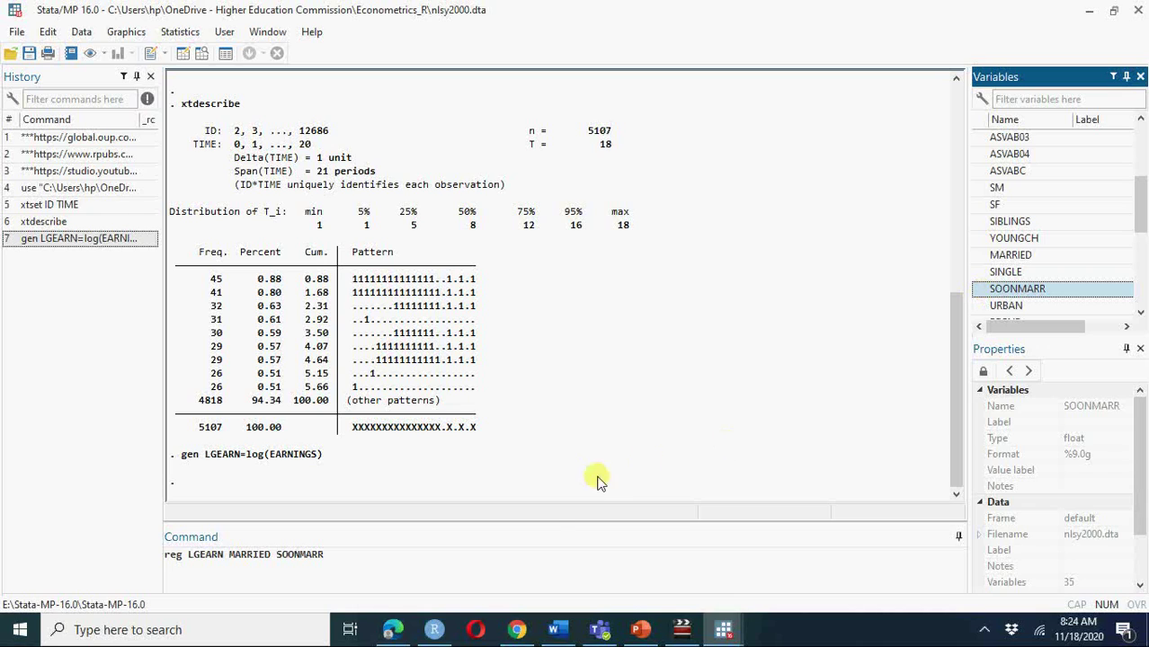
left_click(517, 553)
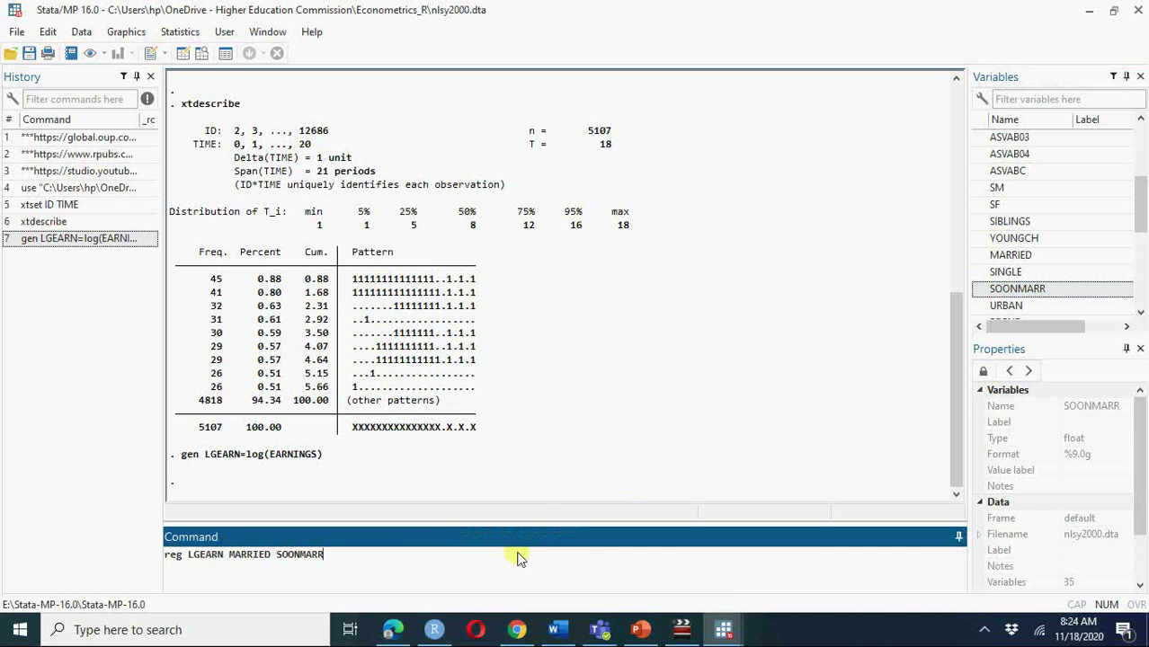
type(",r")
key("Return")
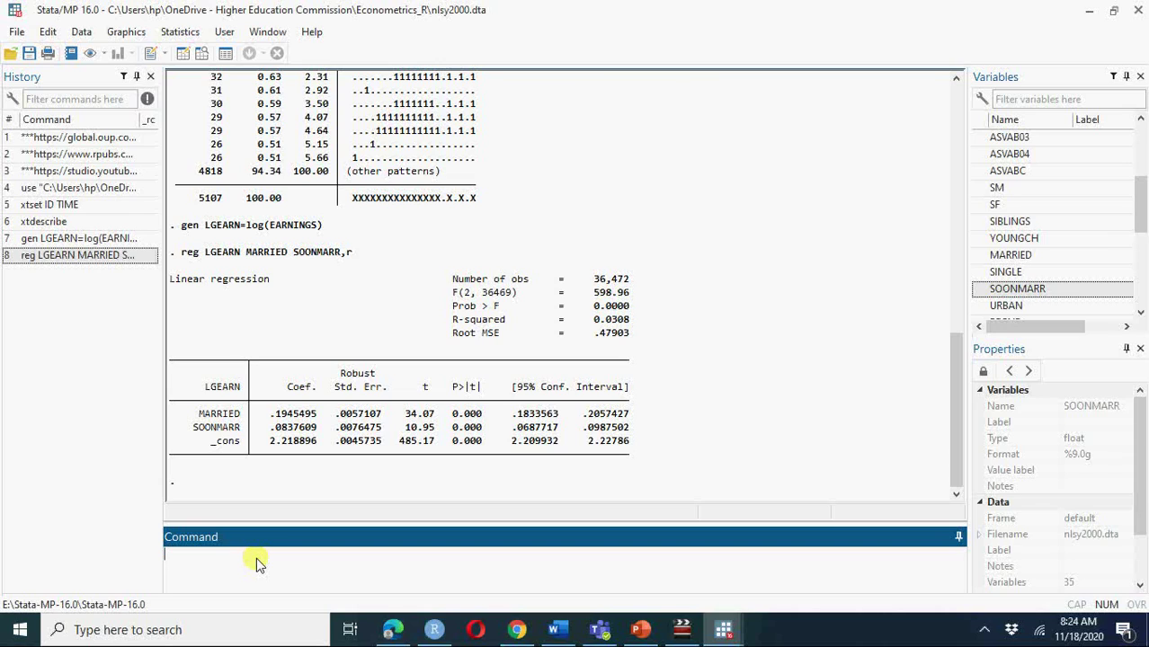
Step: Run xtreg LGEARN MARRIED SOONMARR, fe r and store the estimates as fixed
type("xtreg ")
type("LGE")
type("ARN M")
type("ARRIE")
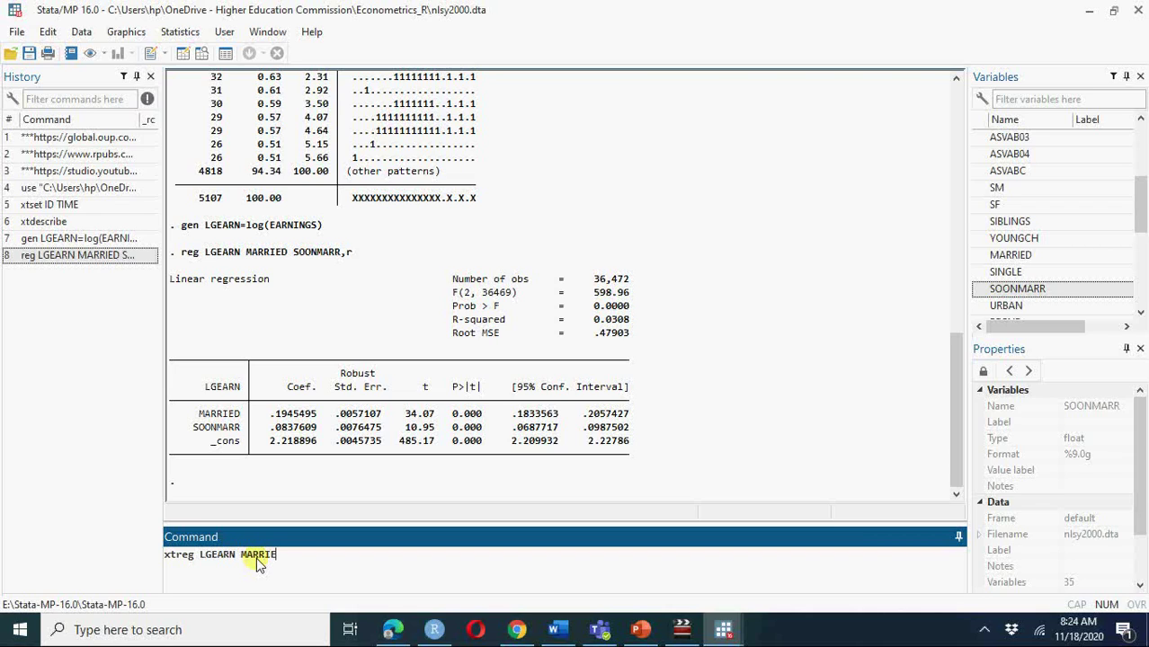
type("D SOONM")
type("ARR")
type(", fe ")
type("r")
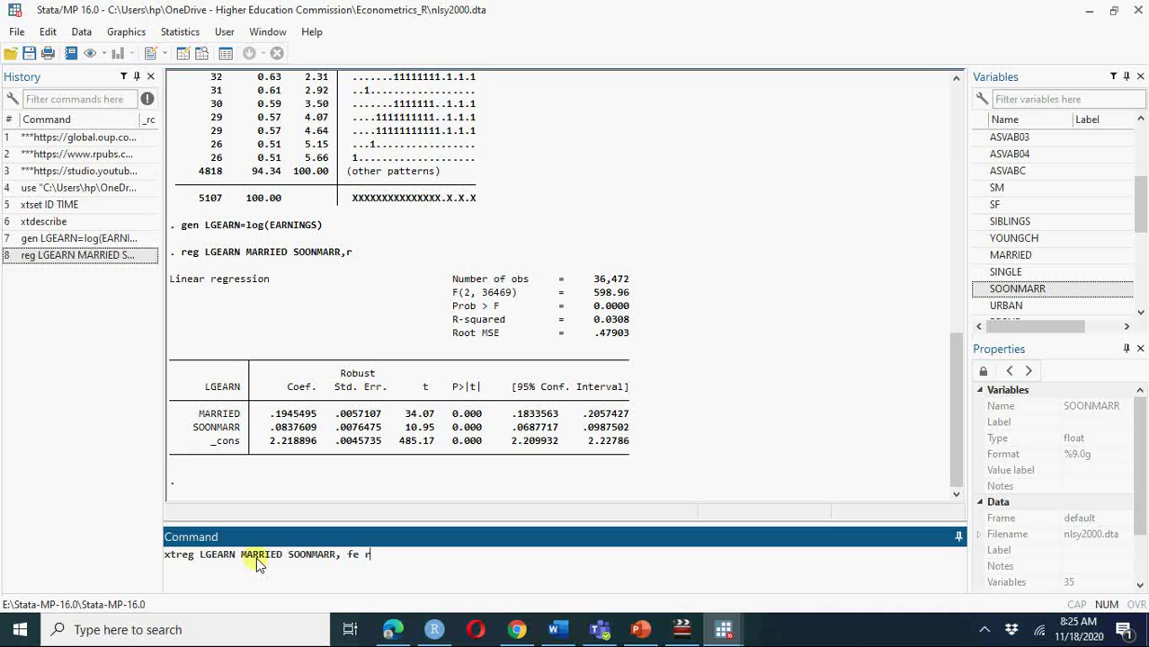
key("Return")
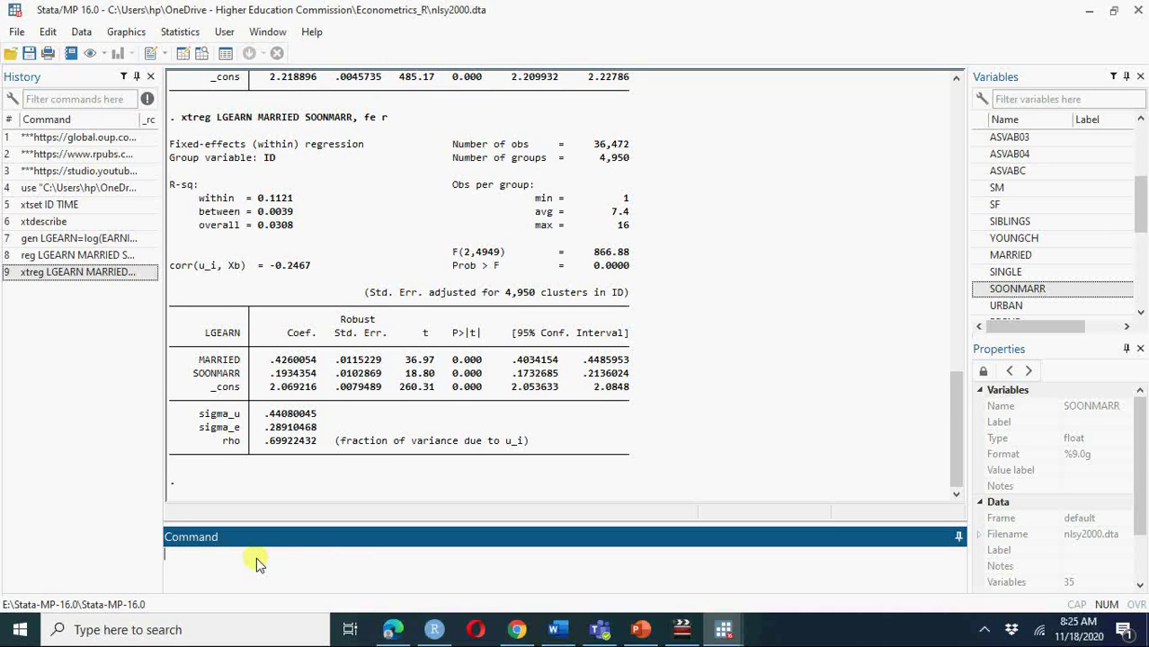
left_click(27, 277)
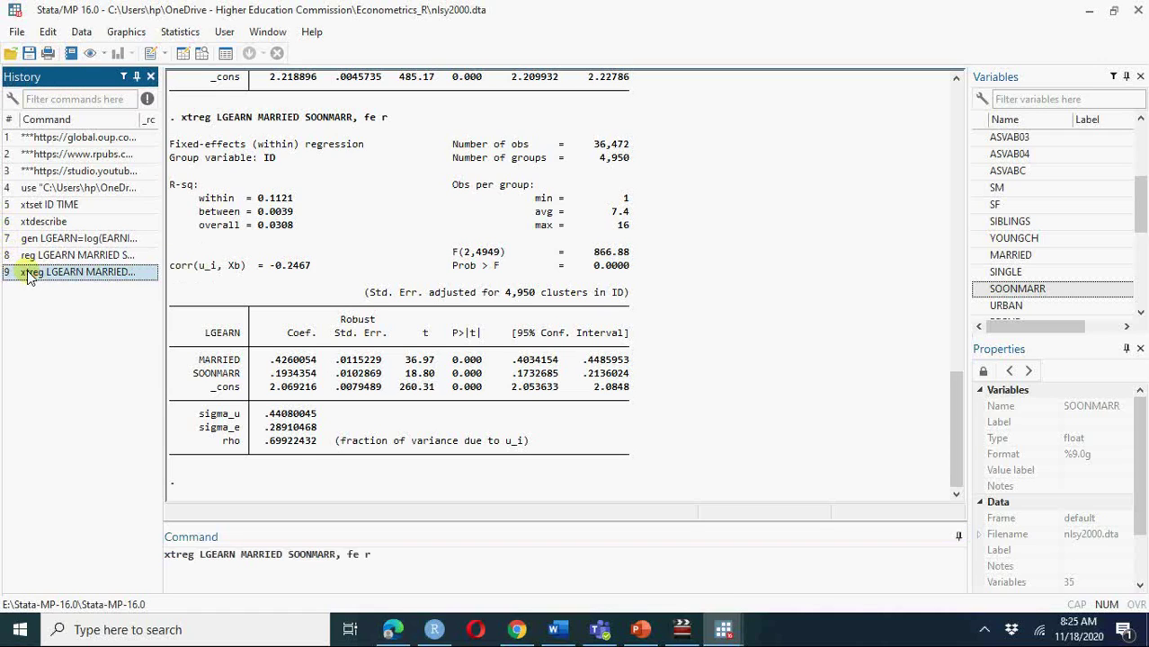
left_click(377, 555)
key("BackSpace")
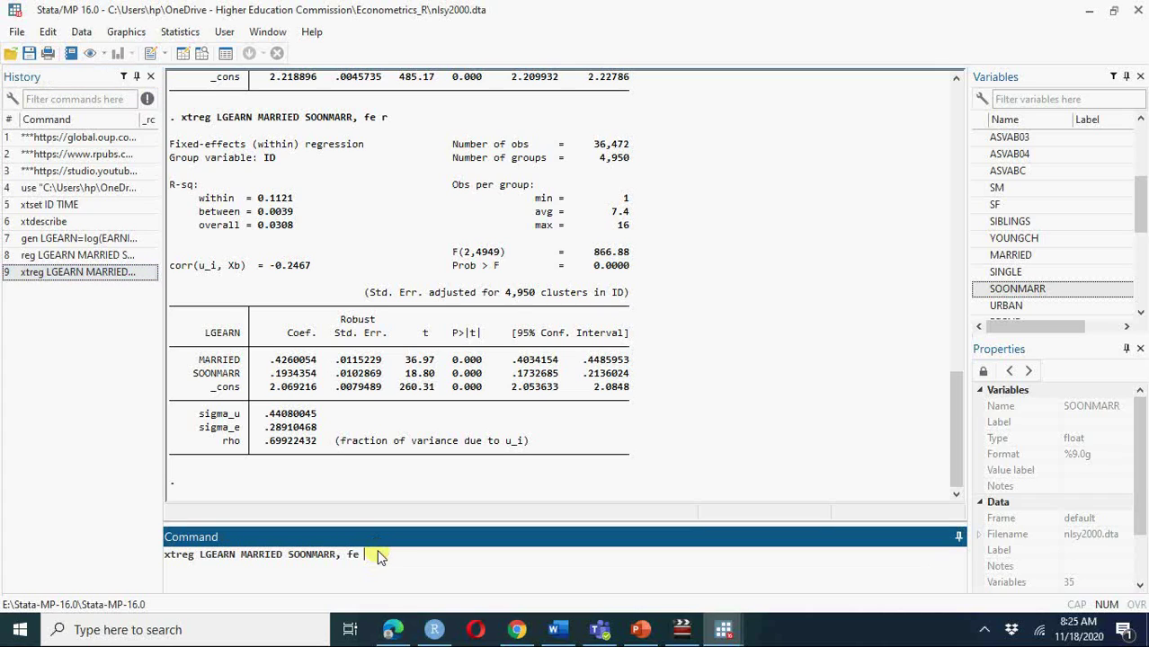
key("BackSpace")
key("BackSpace")
key("BackSpace")
key("BackSpace")
key("BackSpace")
key("BackSpace")
key("BackSpace")
key("BackSpace")
key("BackSpace")
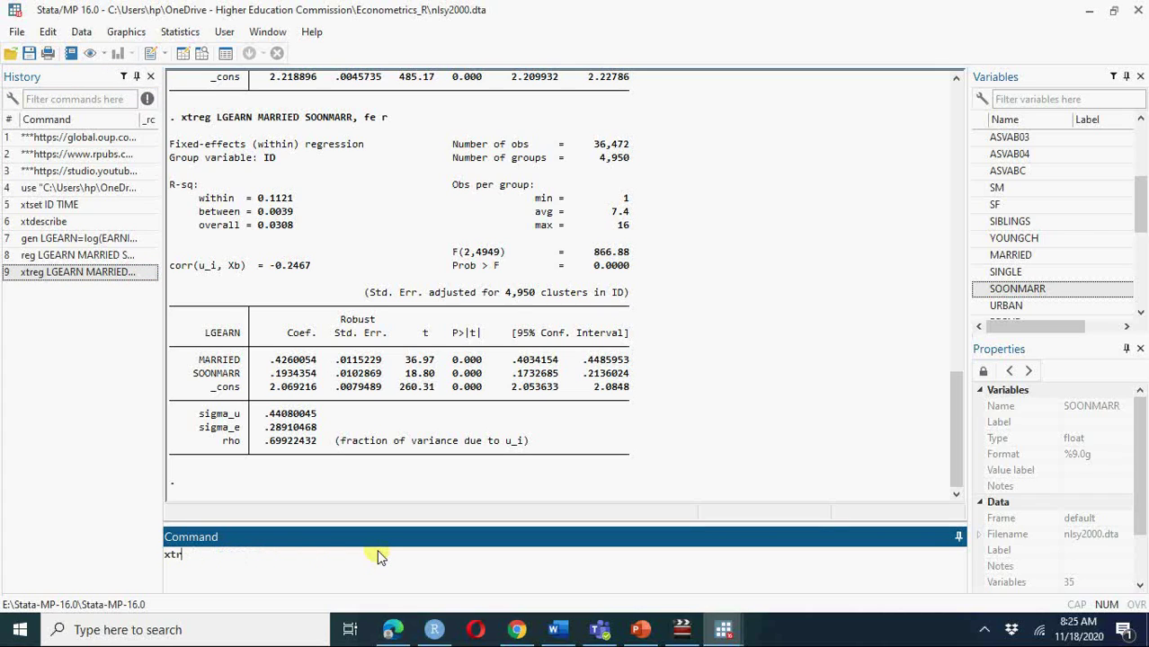
key("BackSpace")
key("BackSpace")
key("BackSpace")
type("estim")
type("ates")
type(" store")
type(" fixed")
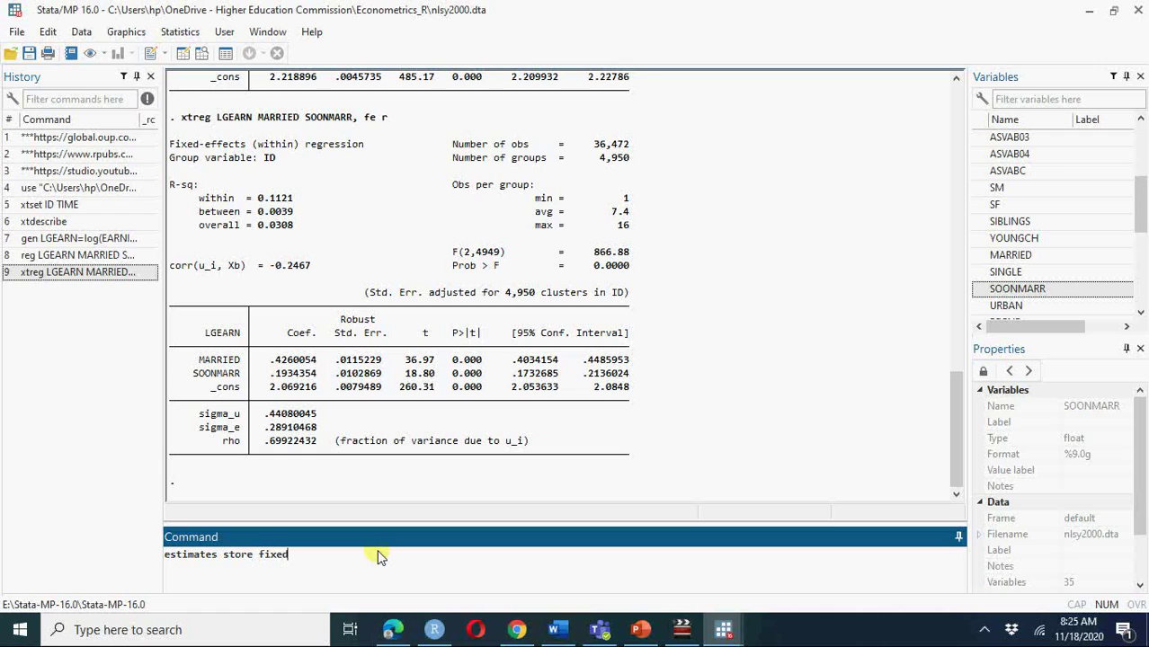
key("Return")
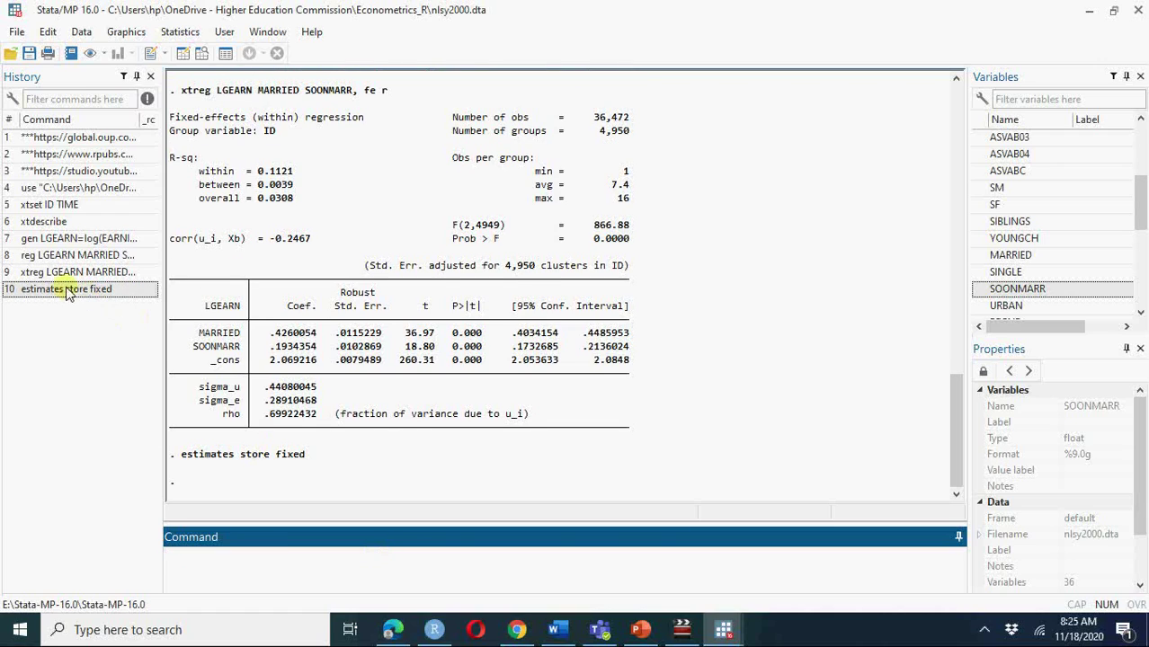
Step: Rerun the panel regression with the re option instead of fe
left_click(65, 277)
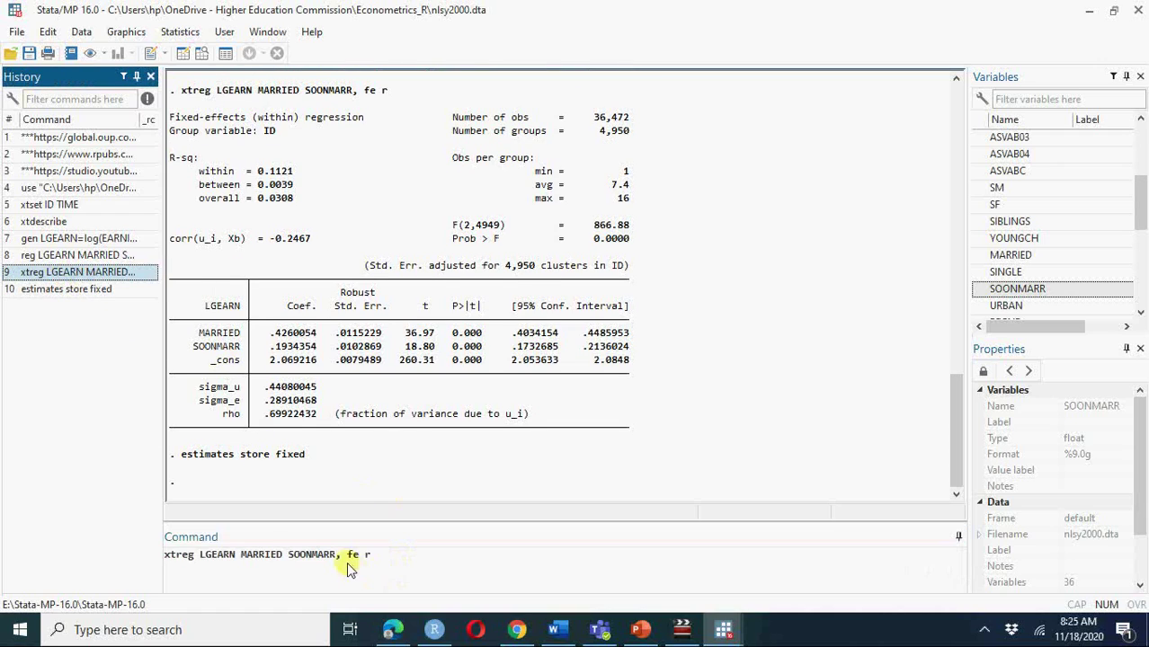
left_click(353, 556)
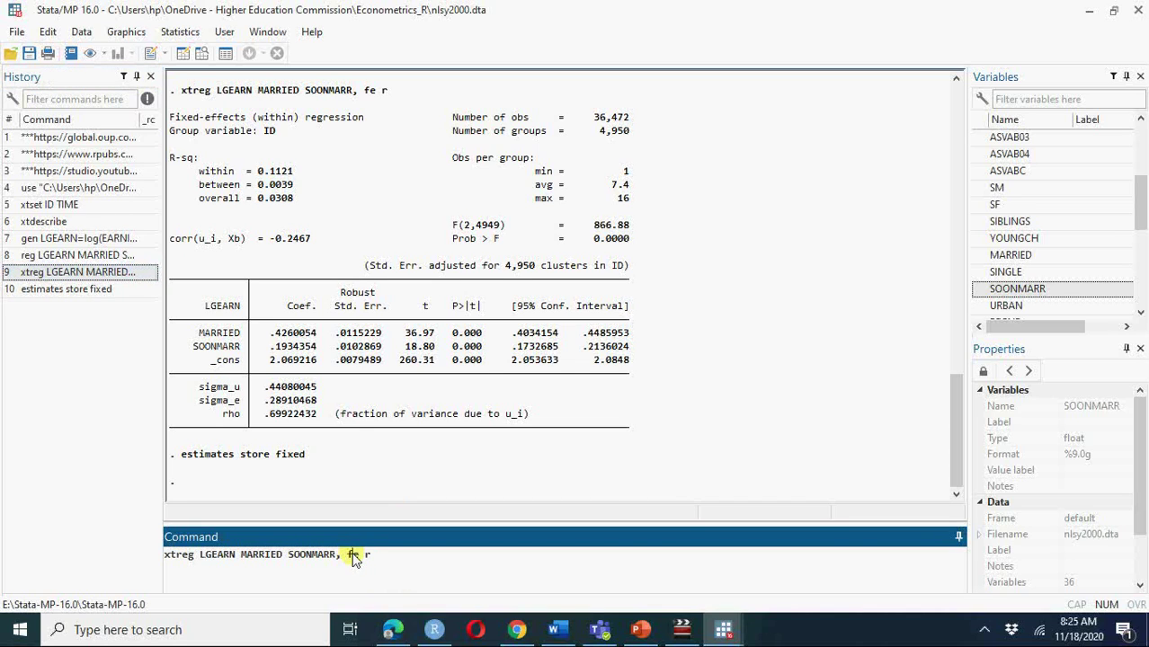
double_click(353, 556)
type("re")
key("Return")
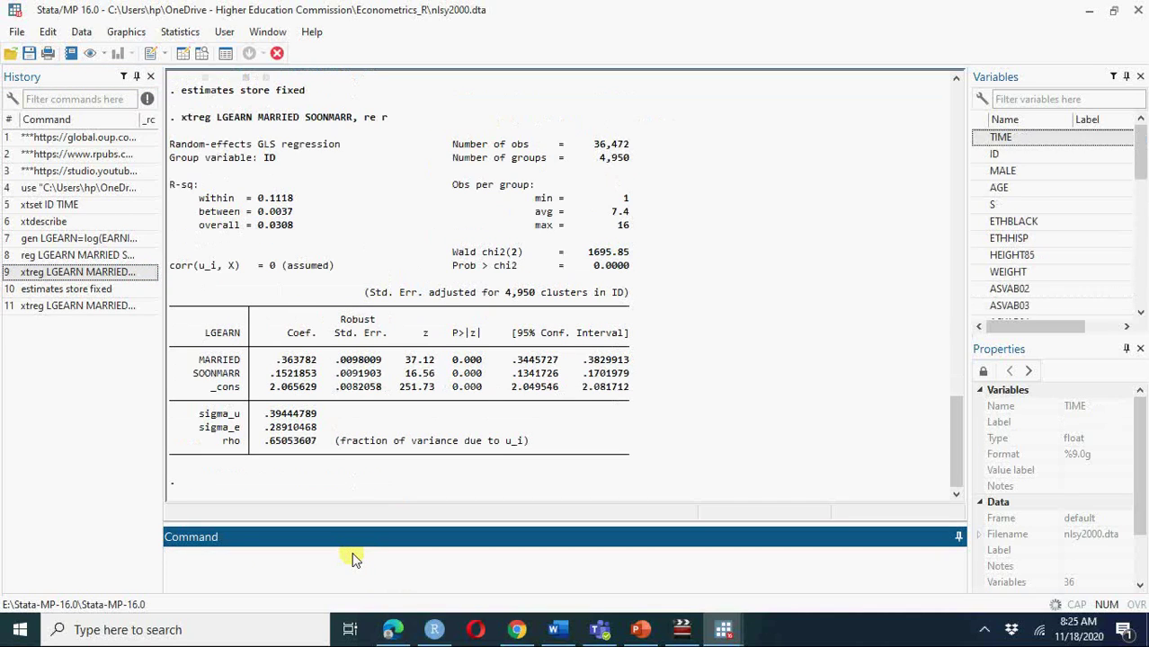
Step: Store the random-effects estimates as random
left_click(61, 290)
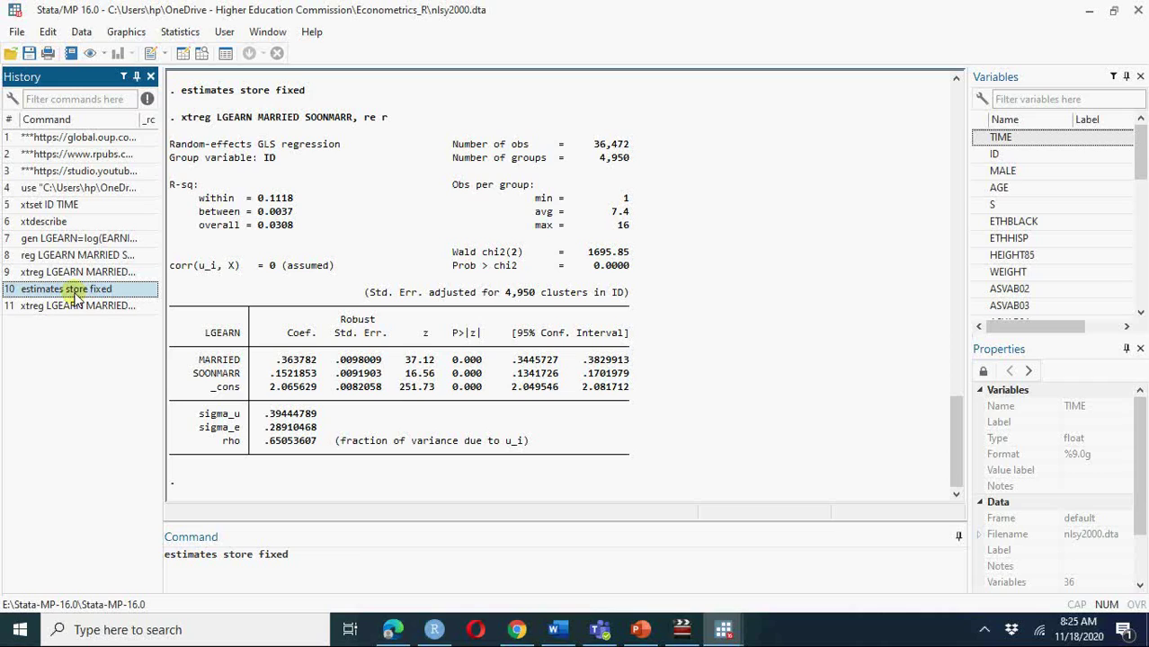
left_click(309, 559)
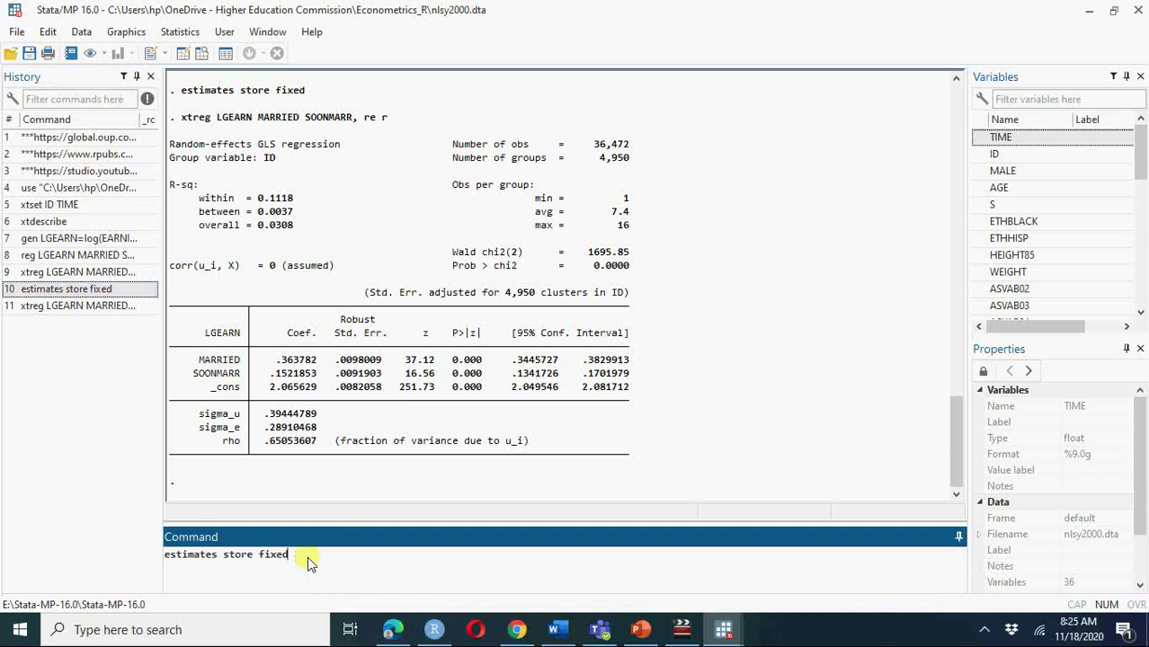
key("BackSpace")
key("BackSpace")
key("BackSpace")
key("BackSpace")
type("r")
type("andom")
key("Return")
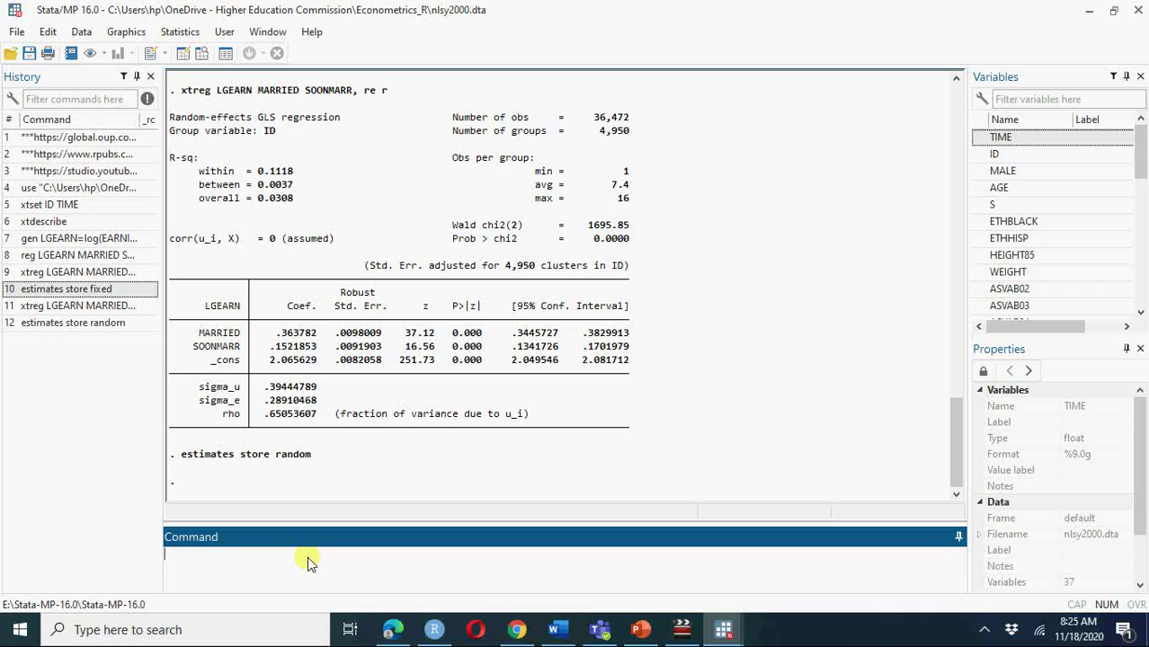
Step: Run hausman fixed ., sigmamore, which fails with r(198) due to robust errors
type("hau")
type("s")
type("ma")
type("n")
type(" fi")
key("BackSpace")
type("ixed")
type(".")
type(", s")
type("i")
type("d")
key("BackSpace")
type("gmam")
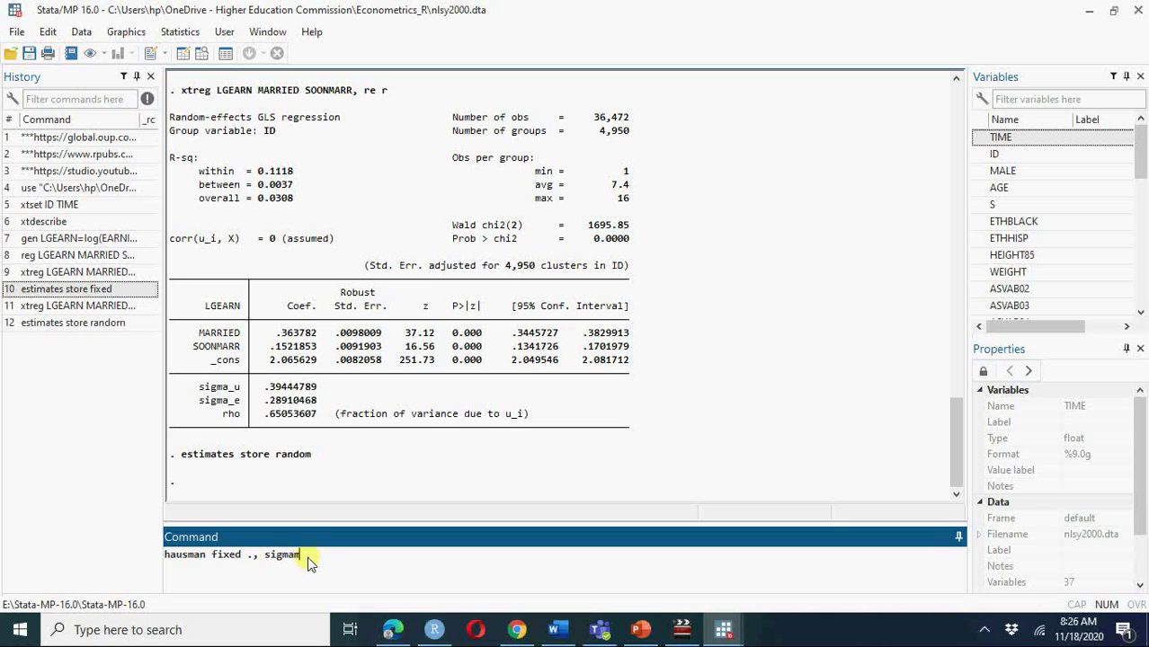
type("ore")
key("Return")
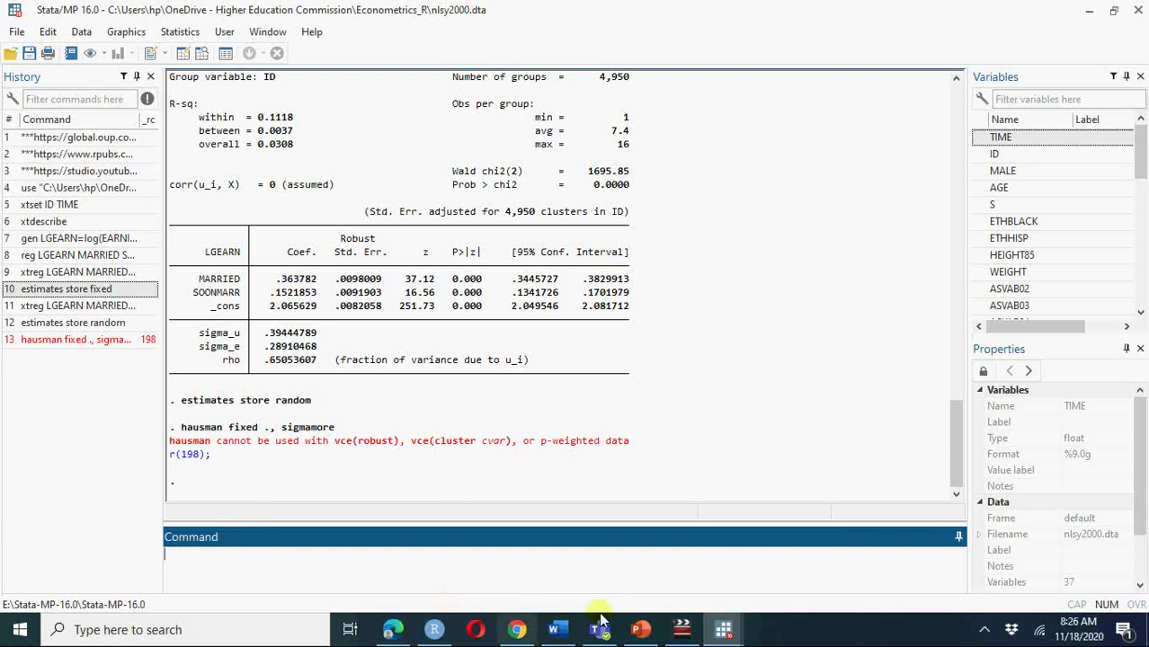
mouse_move(723, 630)
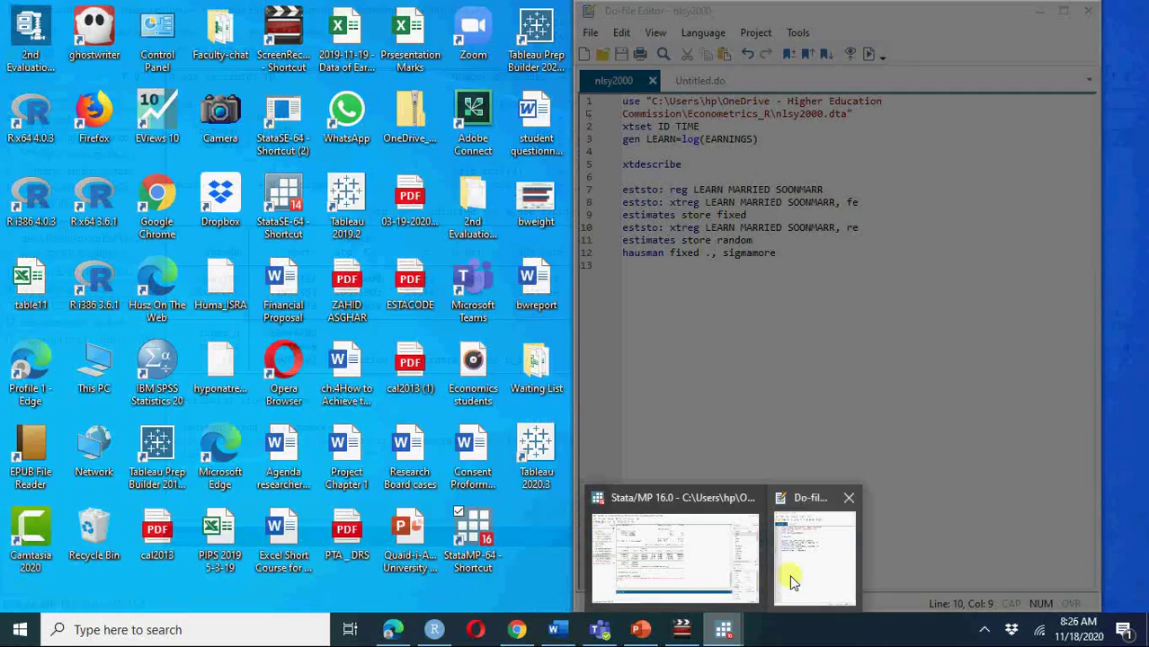
Step: Execute do-file lines 7–12, which fail because LEARN is not found
left_click(779, 575)
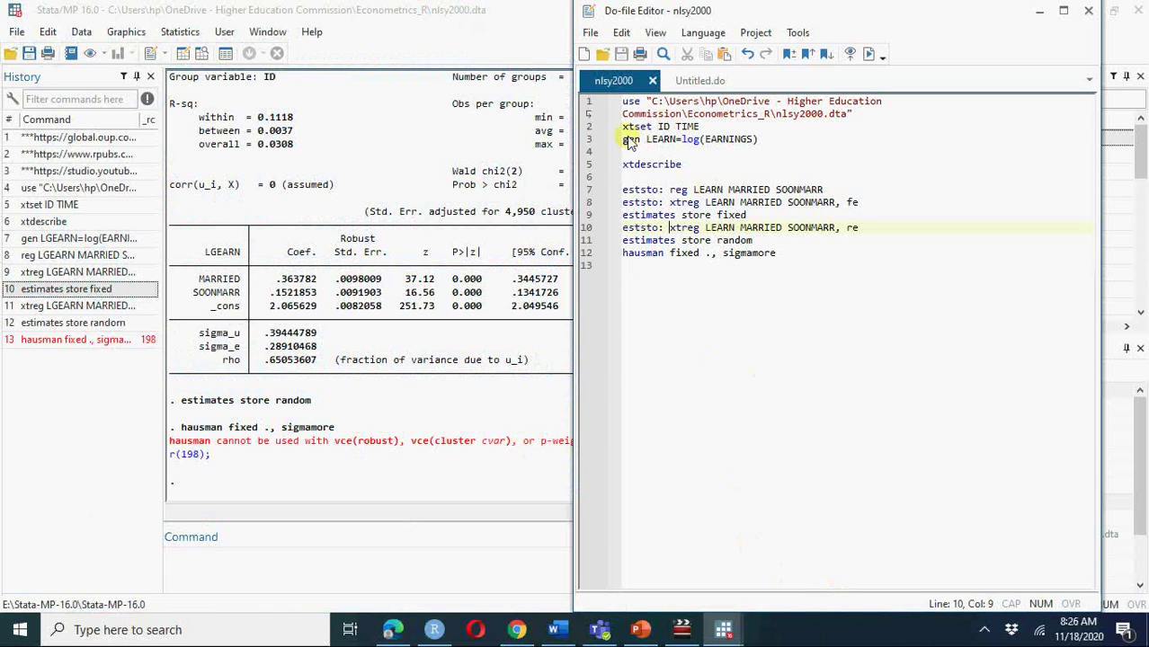
left_click(624, 191)
mouse_move(624, 191)
left_mouse_down()
mouse_move(820, 270)
mouse_move(800, 254)
left_mouse_up()
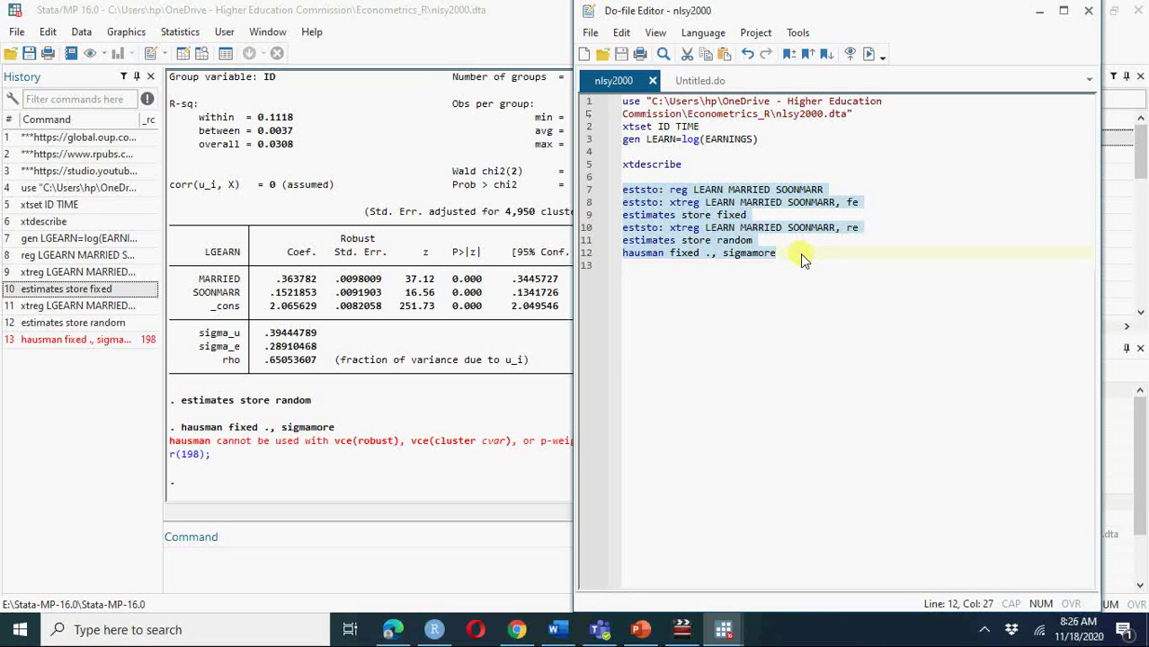
left_click(869, 54)
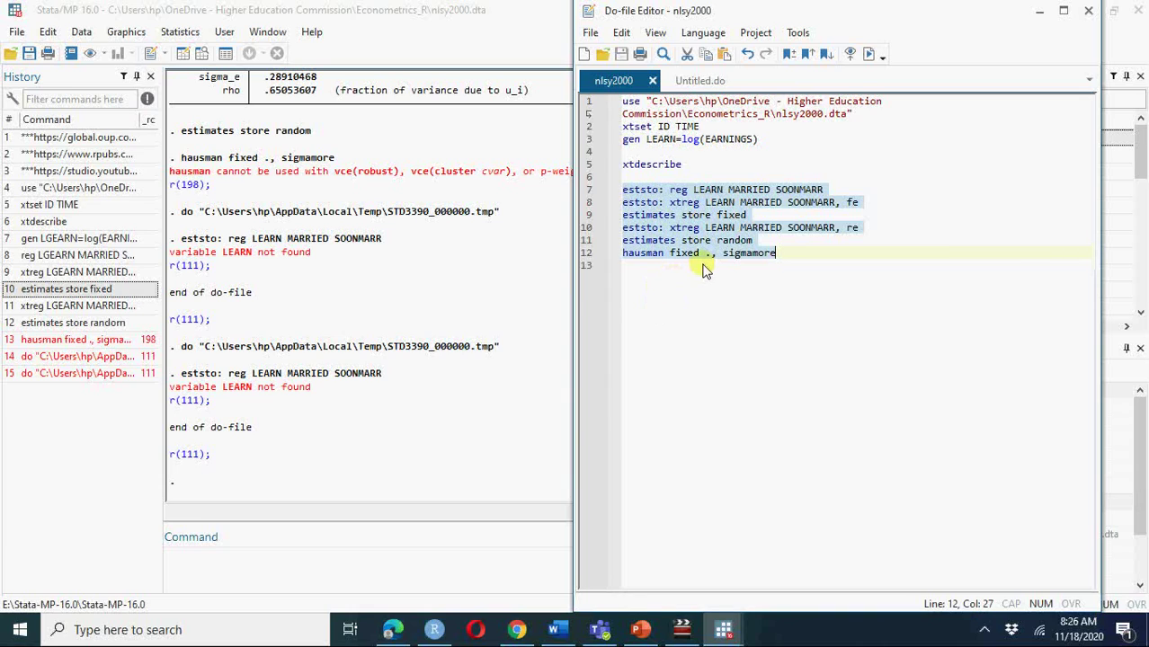
Step: Correct LEARN to LGEARN on do-file lines 7, 8 and 10
left_click(700, 191)
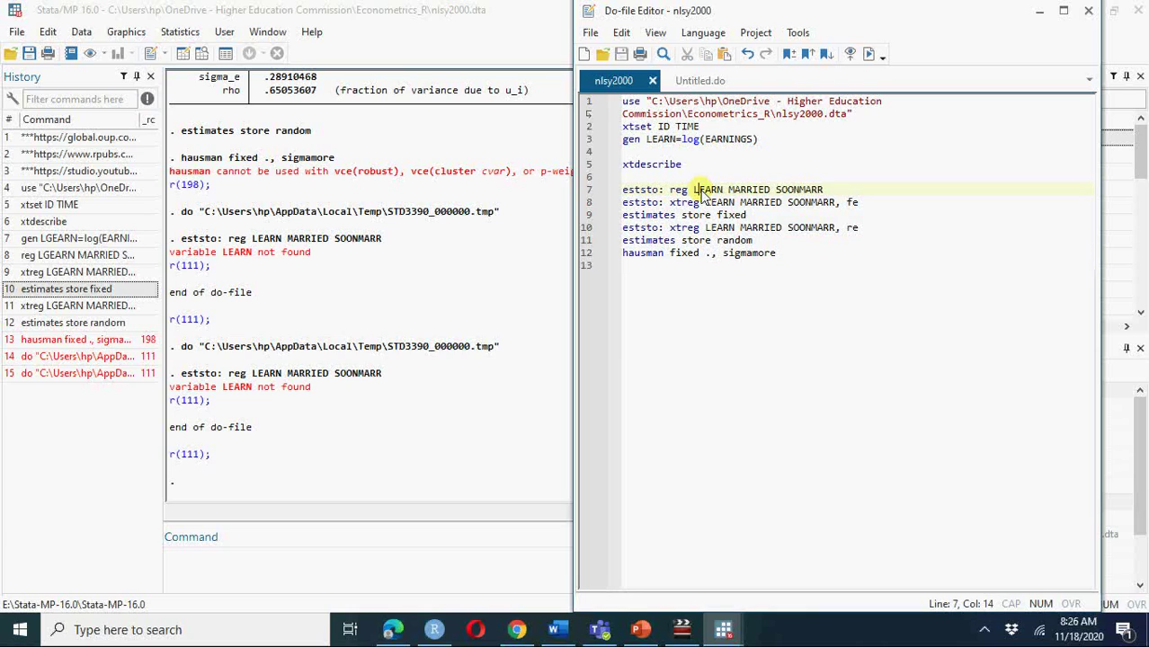
type("G")
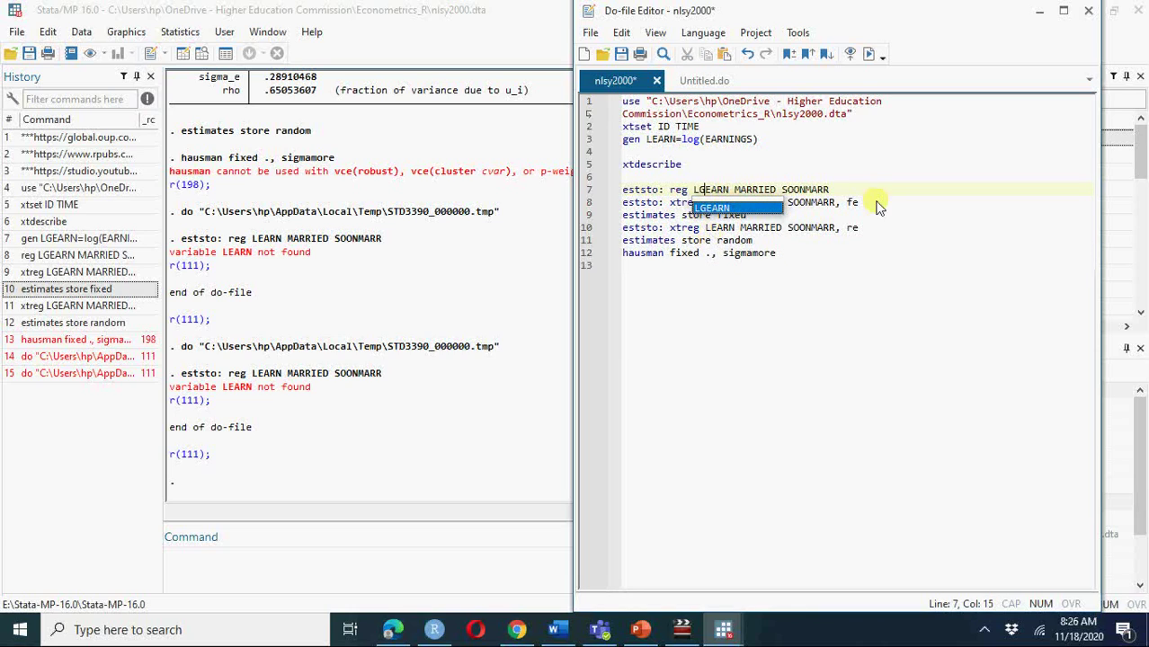
left_click(852, 257)
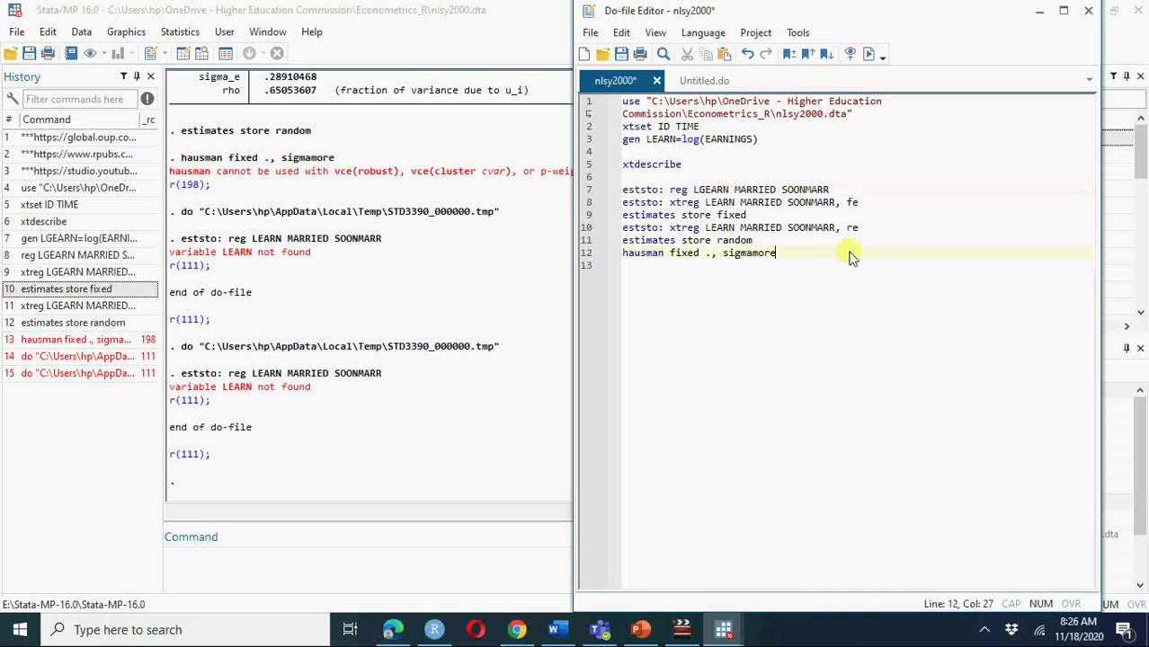
left_click(711, 203)
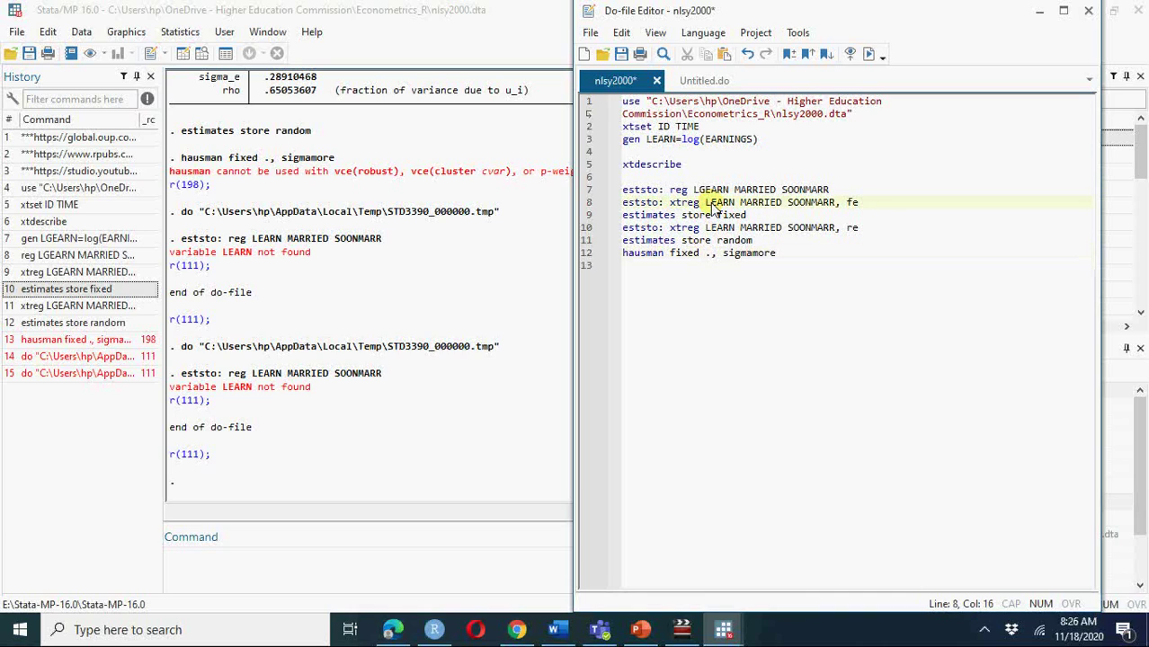
type("G")
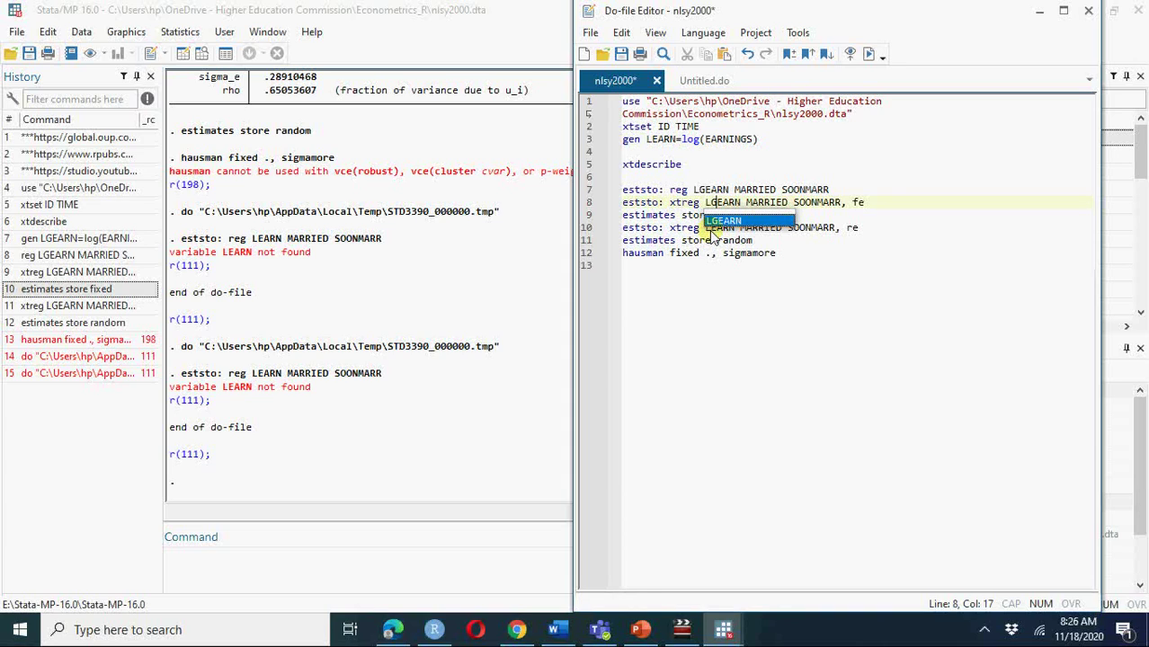
left_click(724, 269)
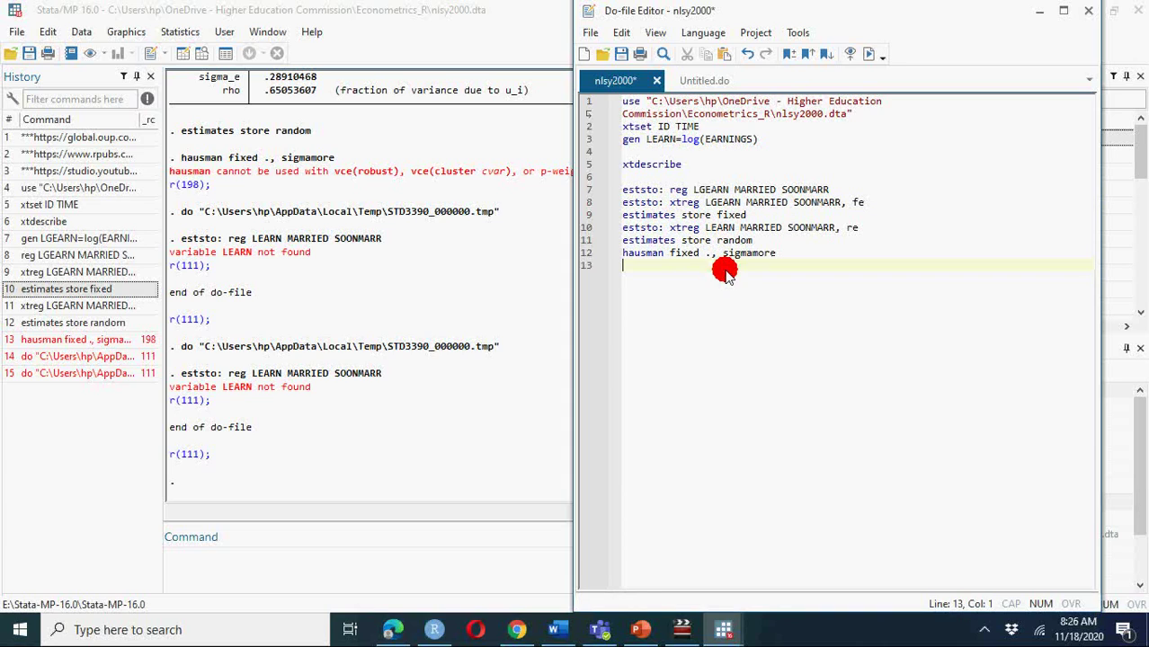
left_click(709, 229)
type("G")
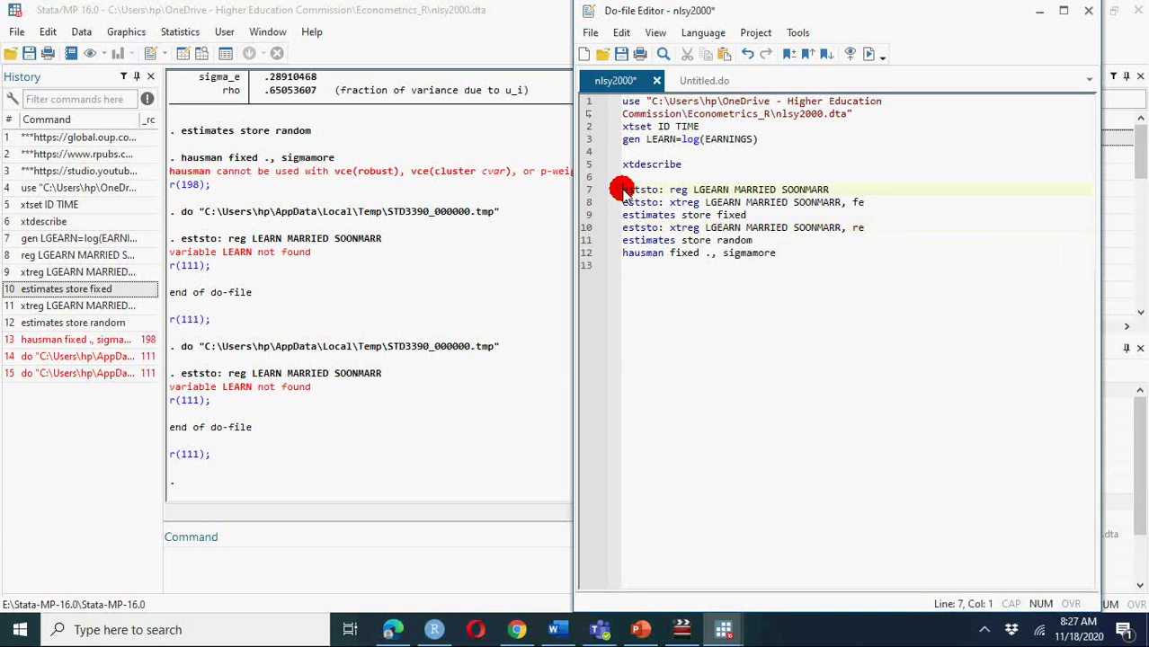
Step: Rerun do-file lines 7–12 and highlight the Hausman chi2 of 447.88
left_click_drag(622, 190, 780, 254)
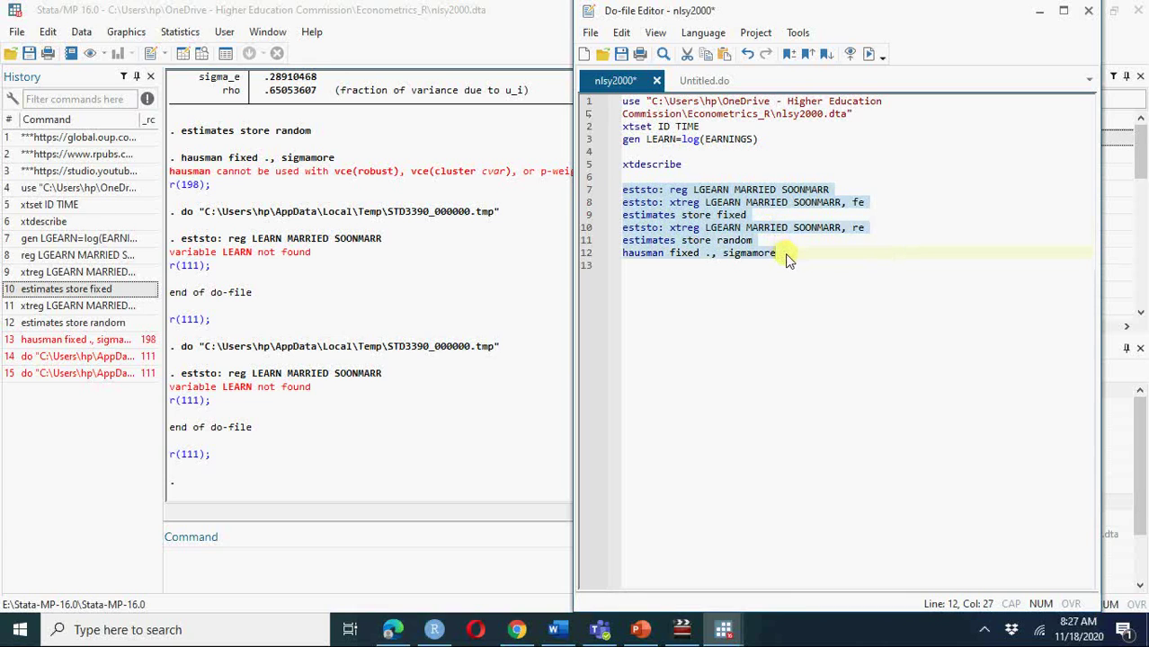
left_click(868, 56)
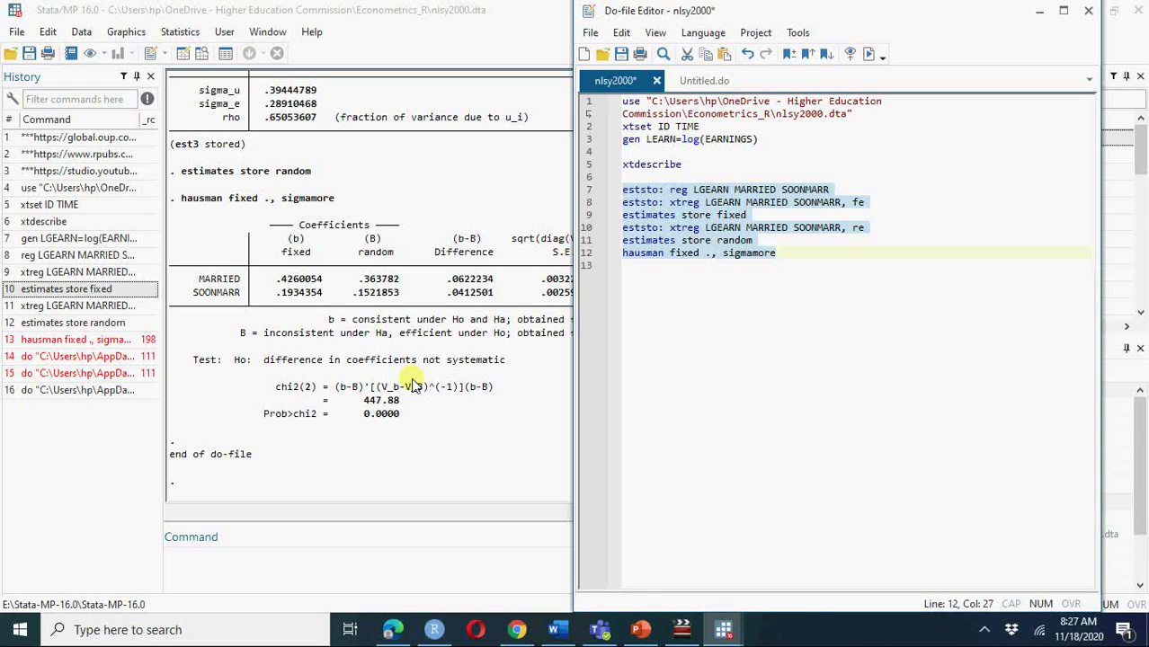
left_click_drag(346, 399, 403, 402)
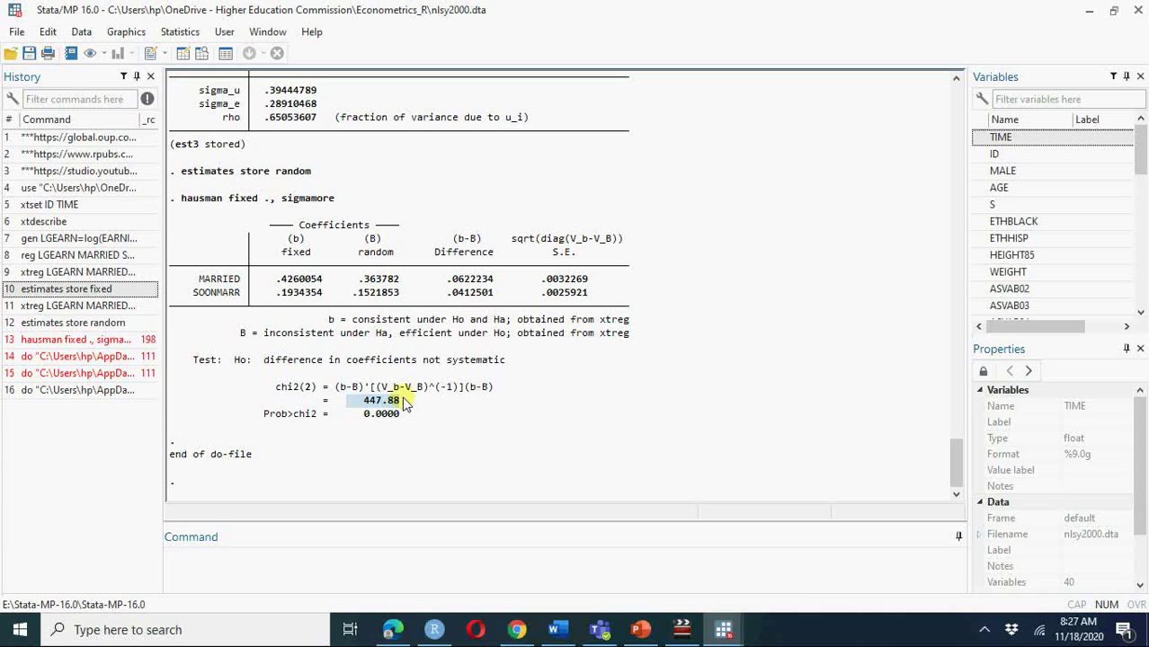
Step: Run esttab to compare the three stored LGEARN models, with MARRIED at 0.195, 0.426 and 0.364
left_click(311, 568)
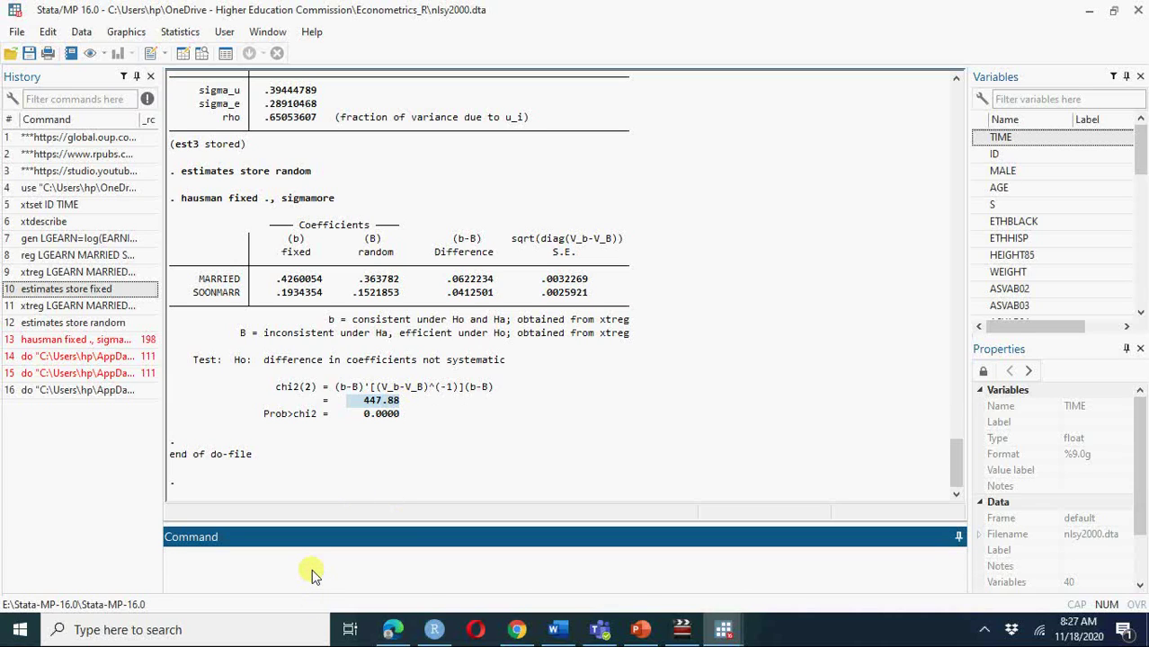
type("estt")
type("ab")
key("Return")
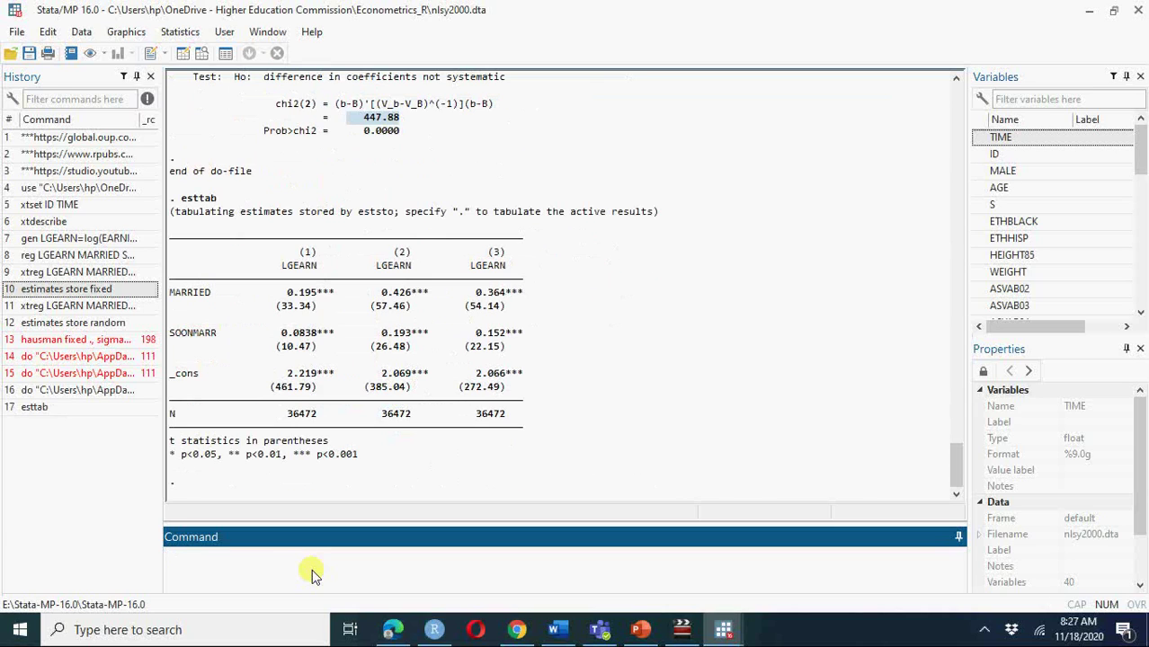